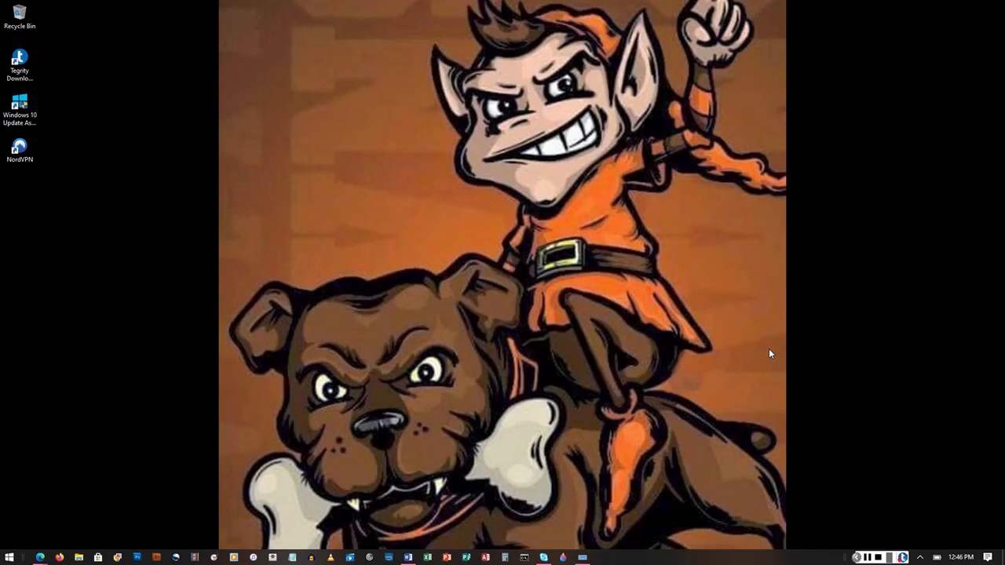
Switch to the open Word document listing the 10 shortcut keys and reposition its window on the desktop
click(408, 557)
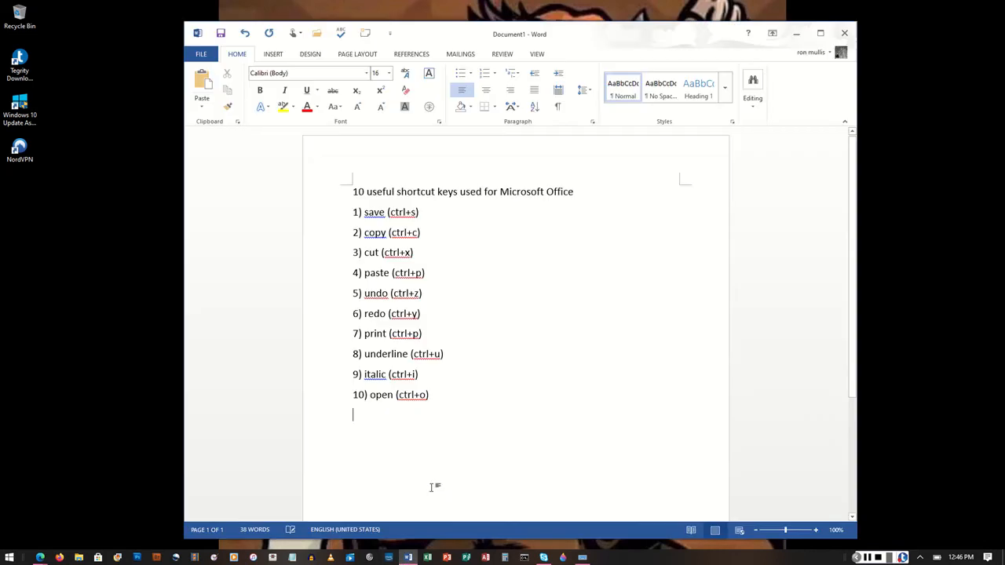
drag(574, 42, 403, 45)
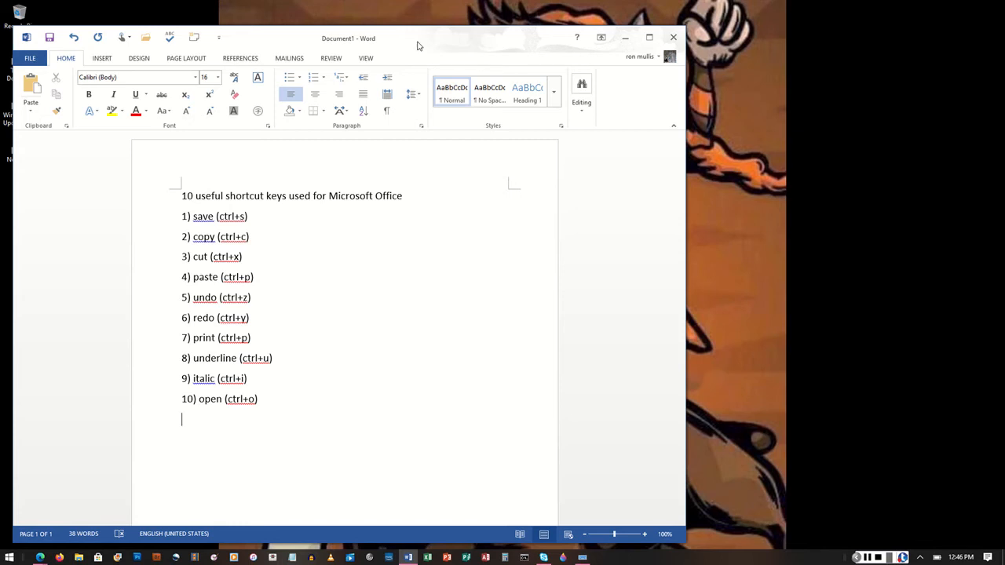
click(867, 558)
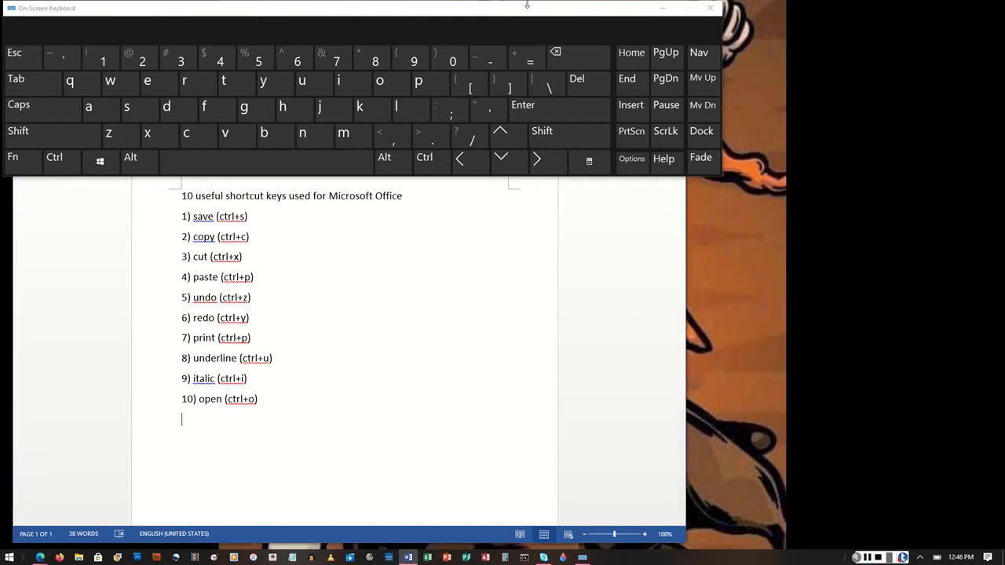
click(542, 278)
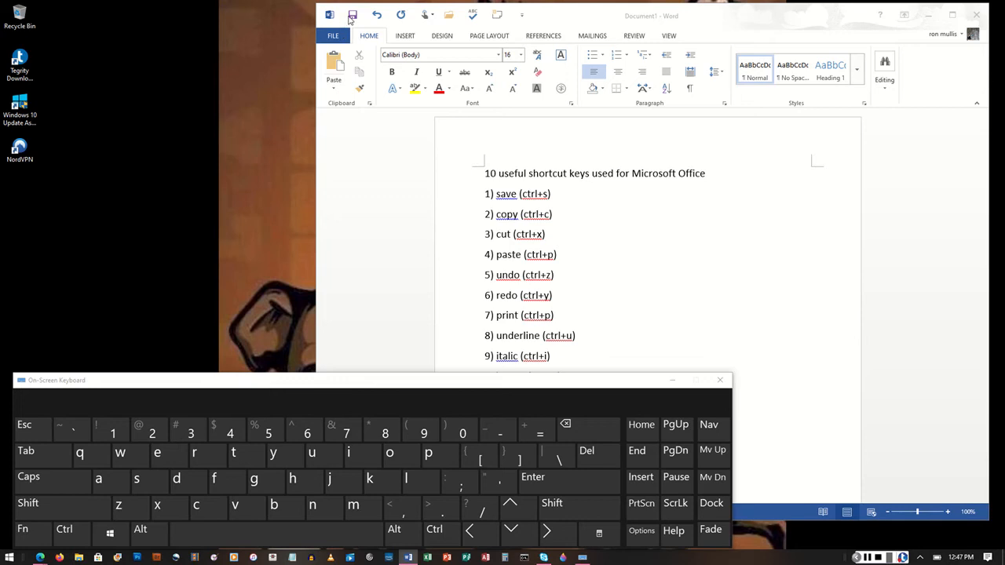
click(626, 14)
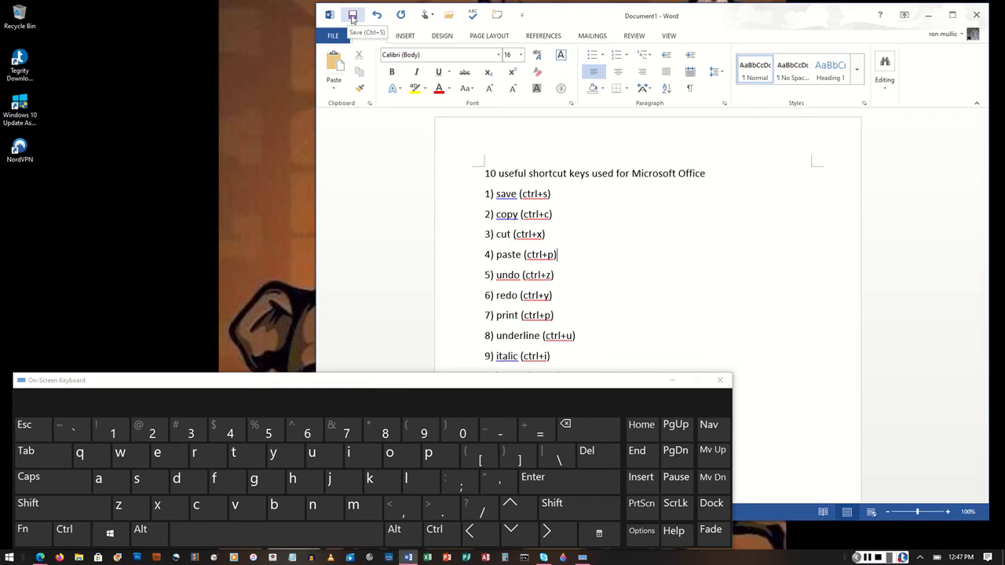
View the Save As page and the save options on the File page, and return to the document
click(352, 15)
click(335, 33)
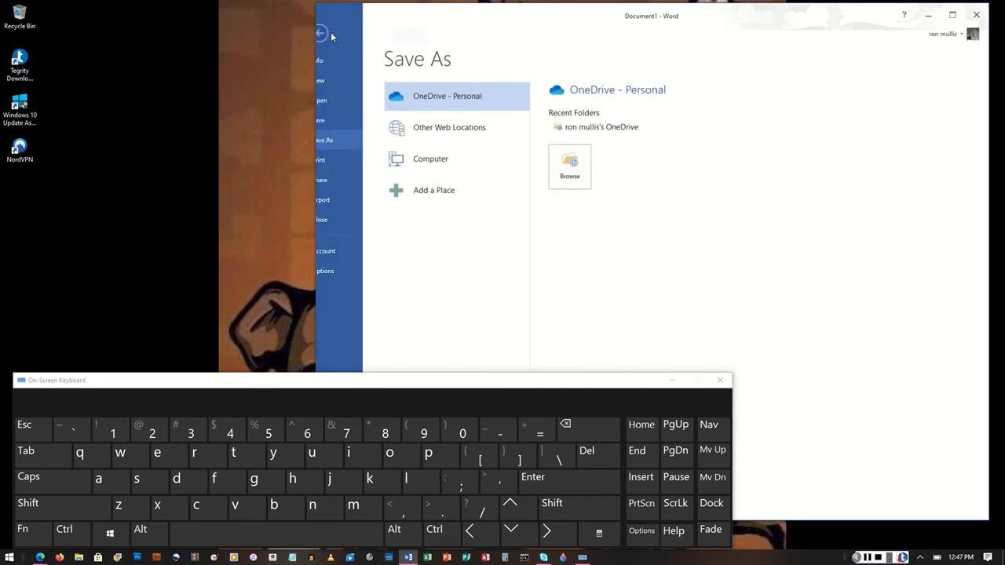
click(333, 36)
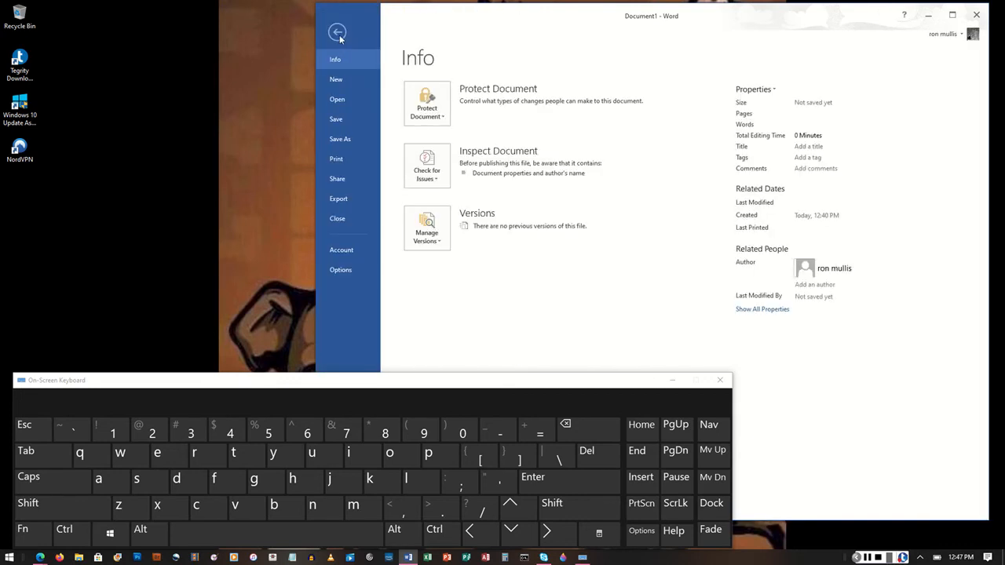
click(339, 32)
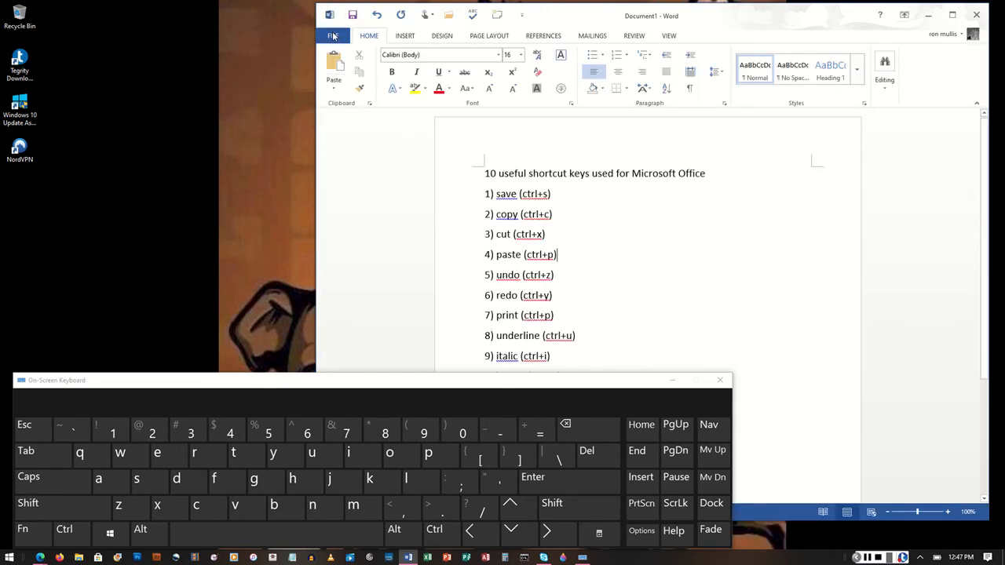
click(333, 35)
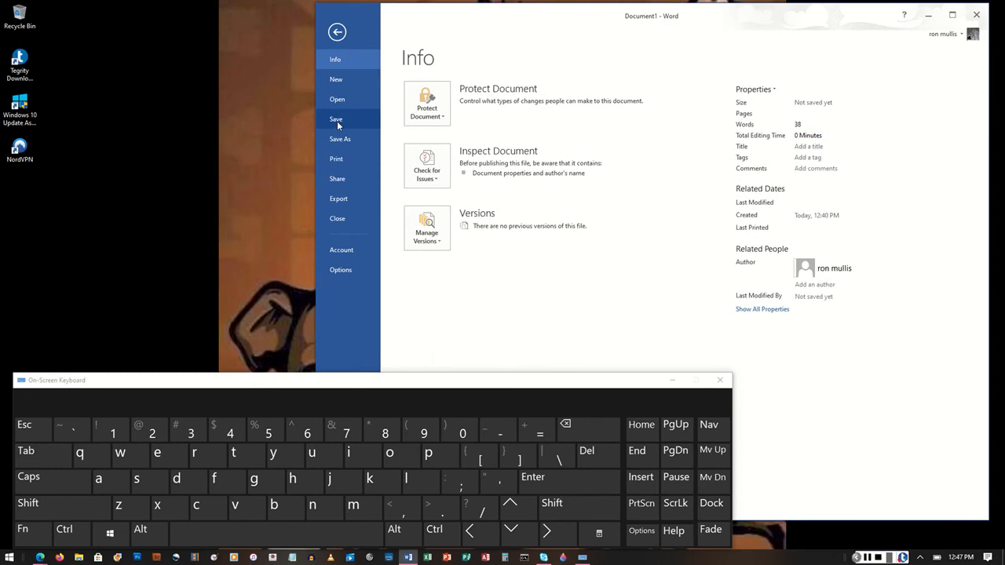
click(336, 33)
Save the document to the Desktop as the Word file "10 useful shortcut keys used for Microsoft Office.docx"
key(ctrl)
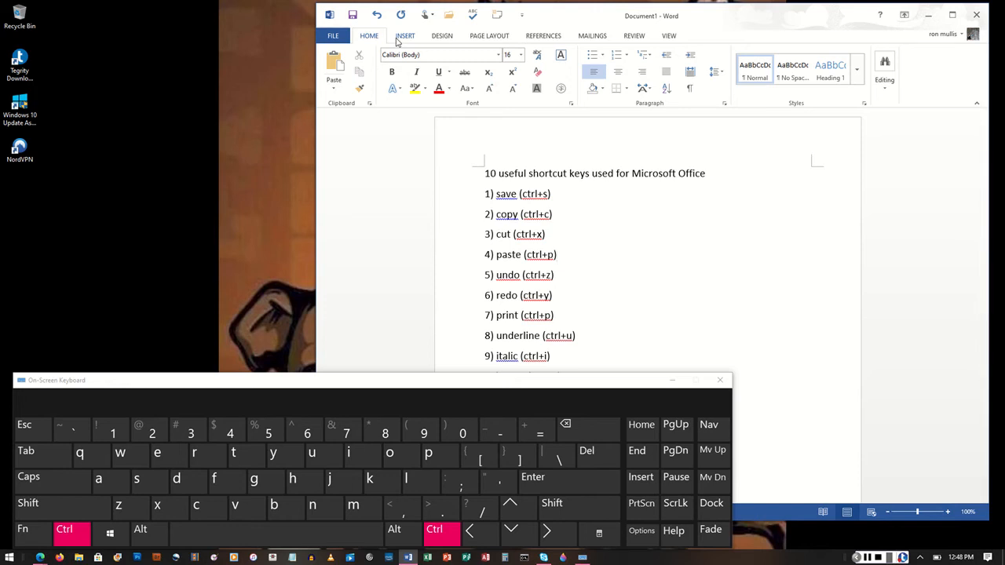
key(ctrl+s)
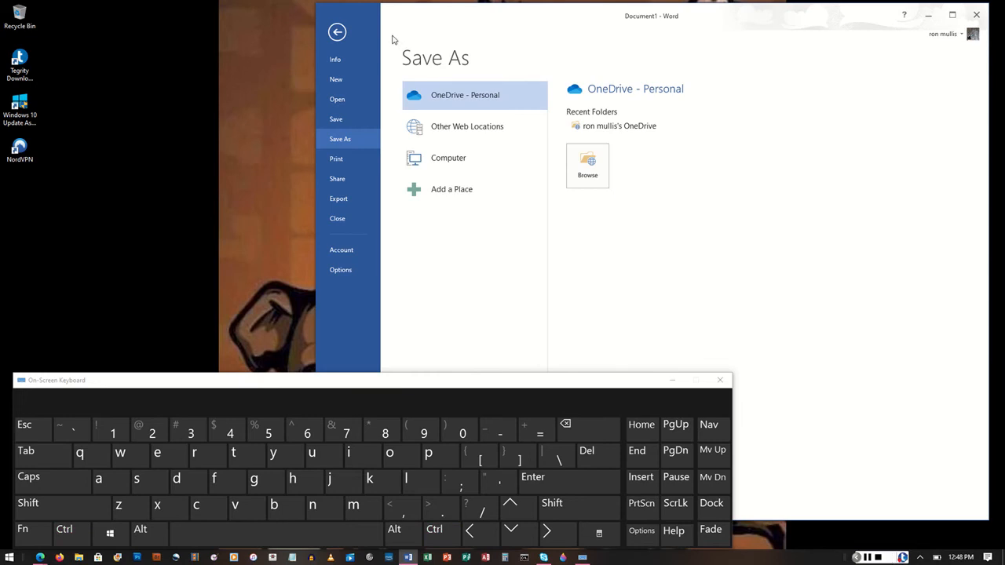
click(592, 162)
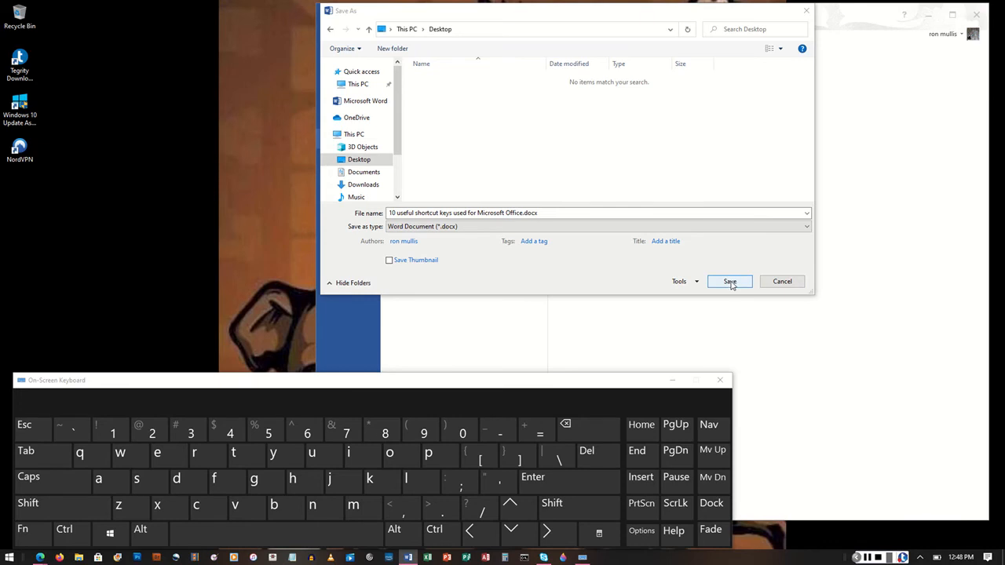
click(730, 283)
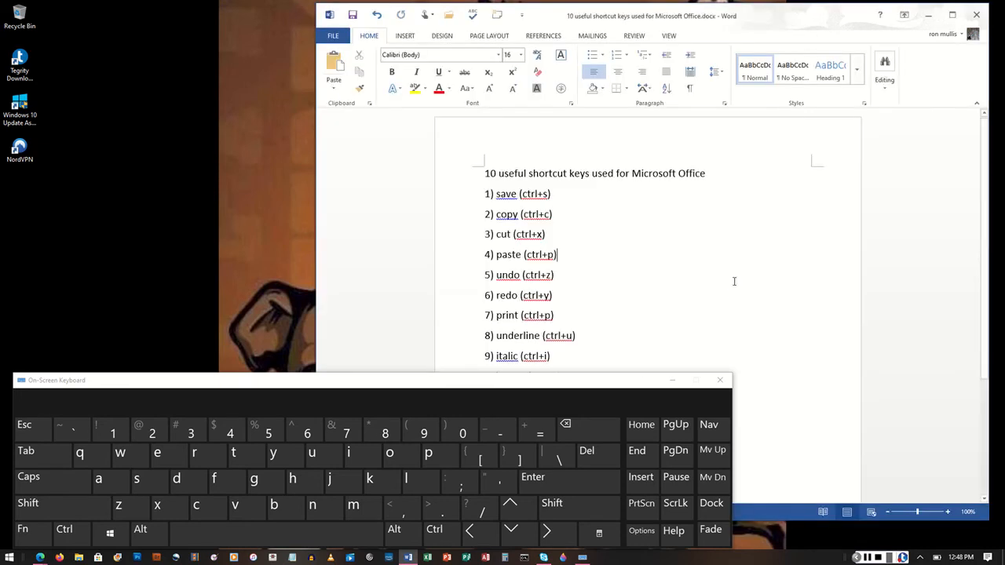
click(731, 266)
key(ctrl)
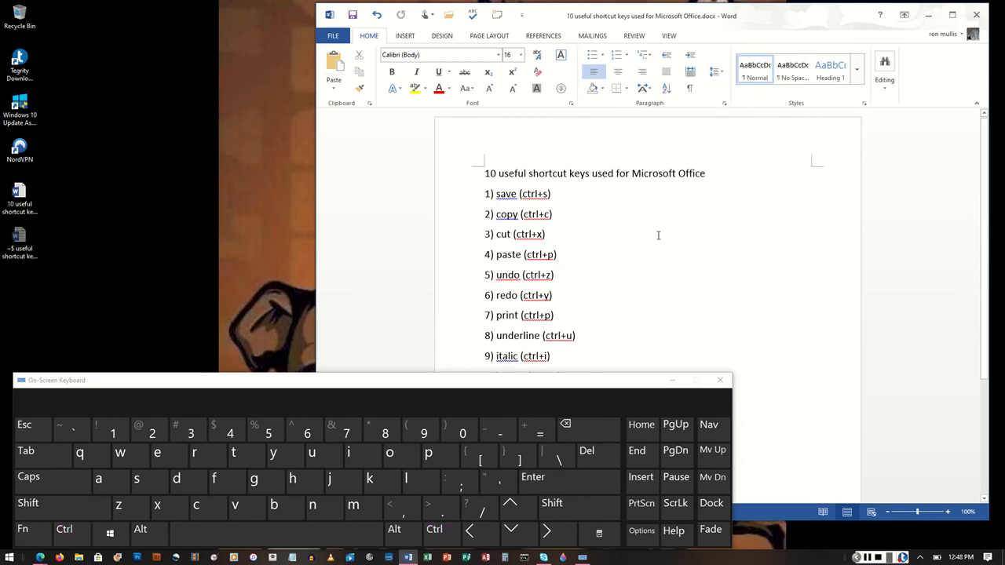
click(866, 557)
click(867, 558)
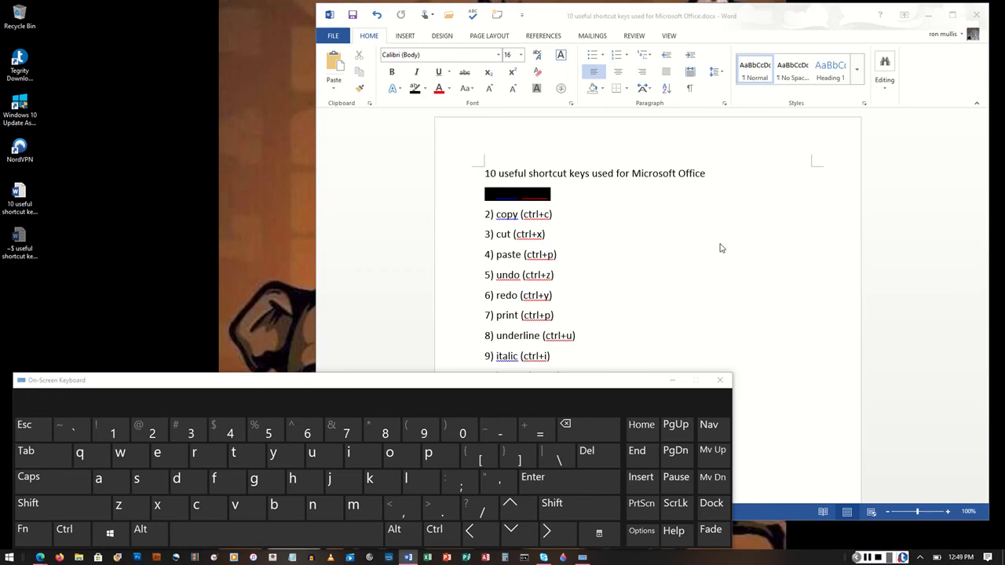
click(866, 557)
Copy the whole line "2) copy (ctrl+c)" to the clipboard
click(558, 214)
drag(559, 214, 410, 220)
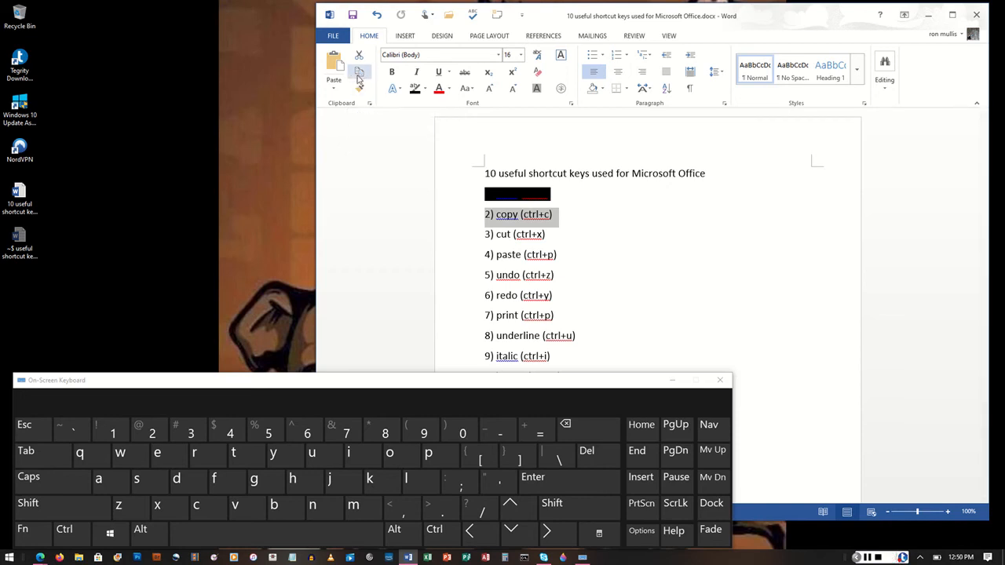
click(553, 214)
drag(553, 215, 484, 218)
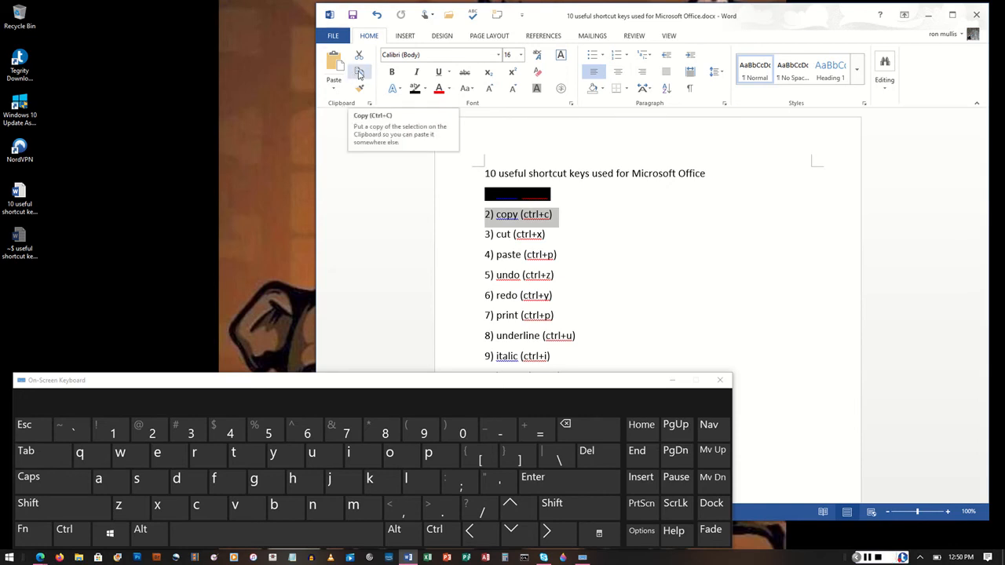
click(558, 214)
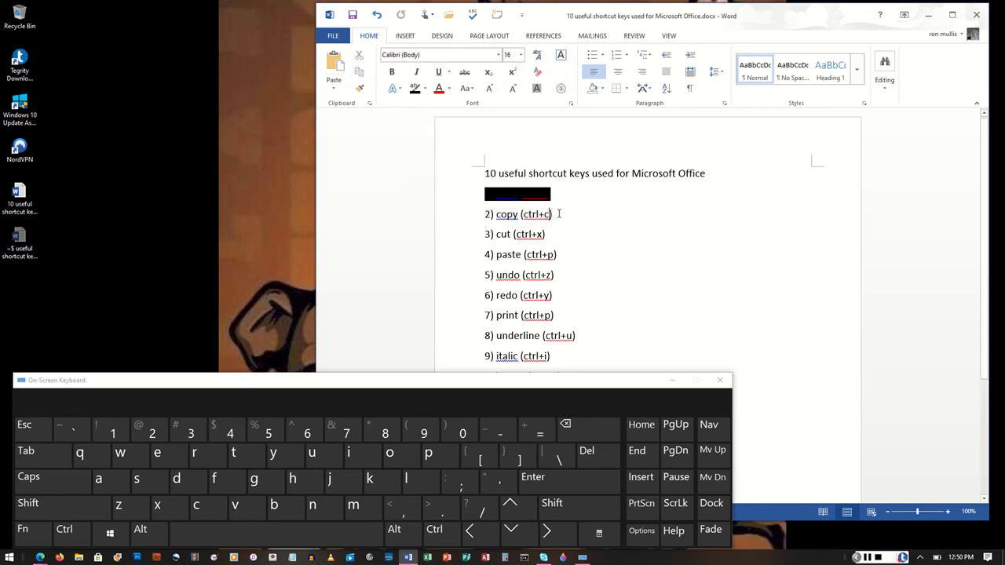
drag(555, 214, 474, 214)
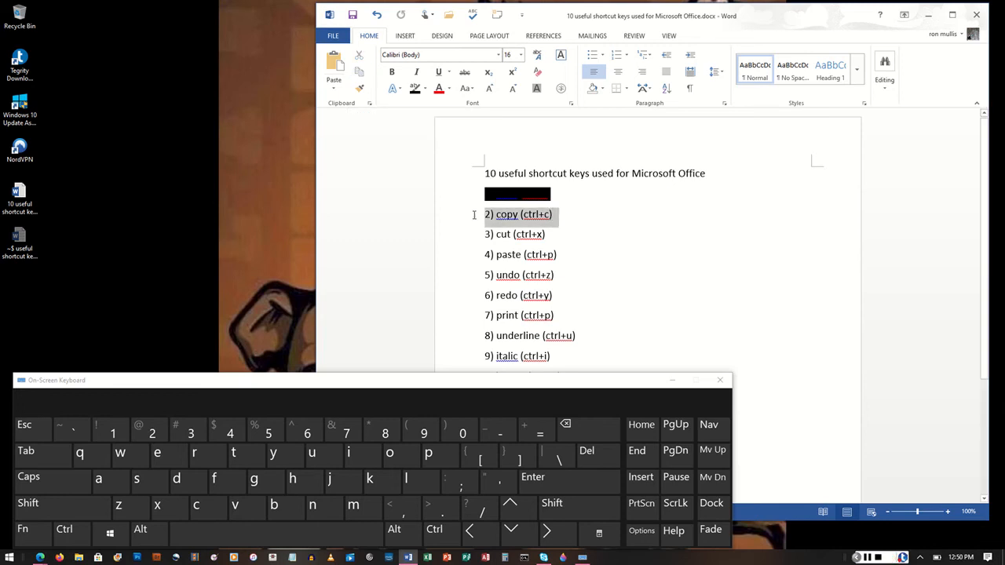
key(ctrl)
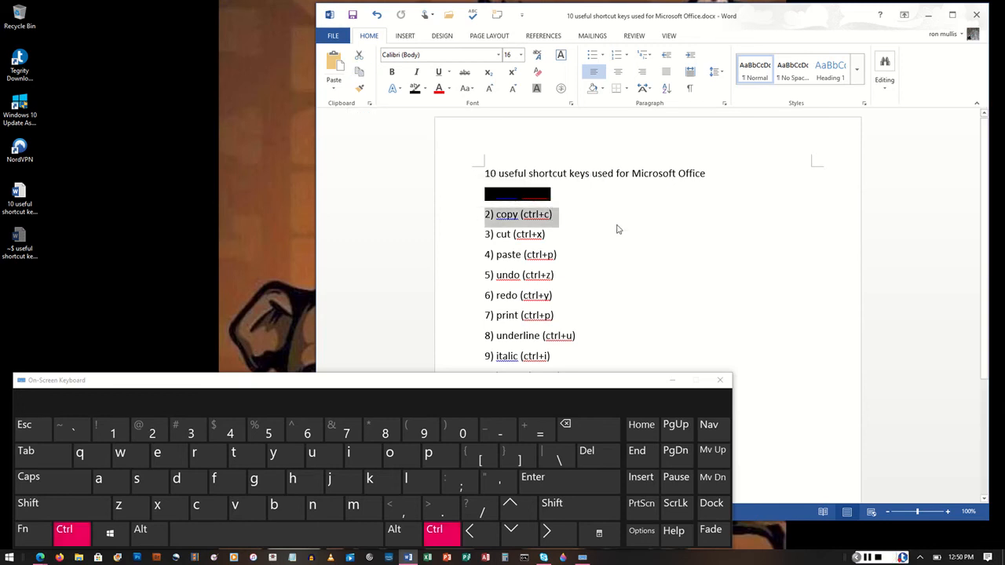
key(ctrl+c)
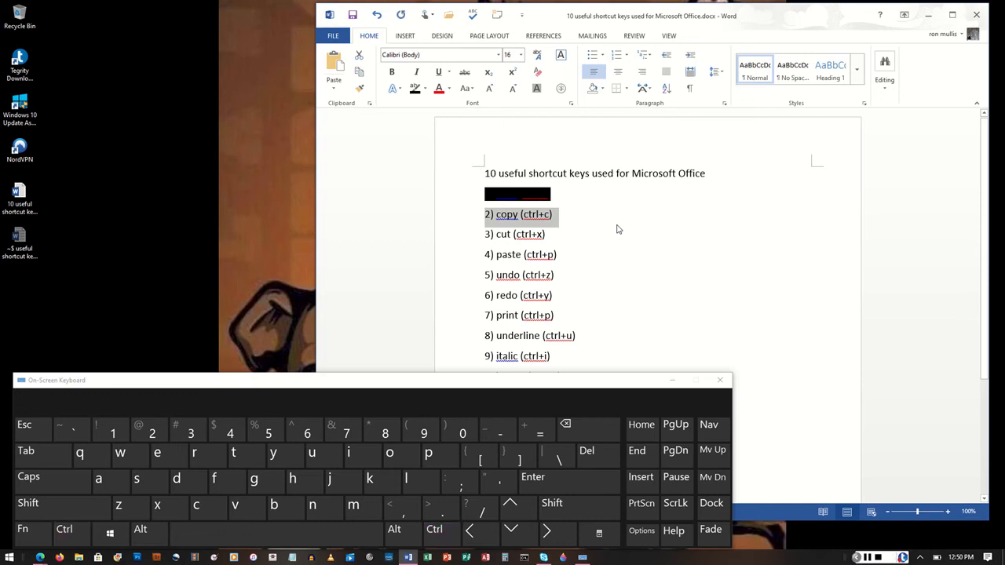
click(867, 557)
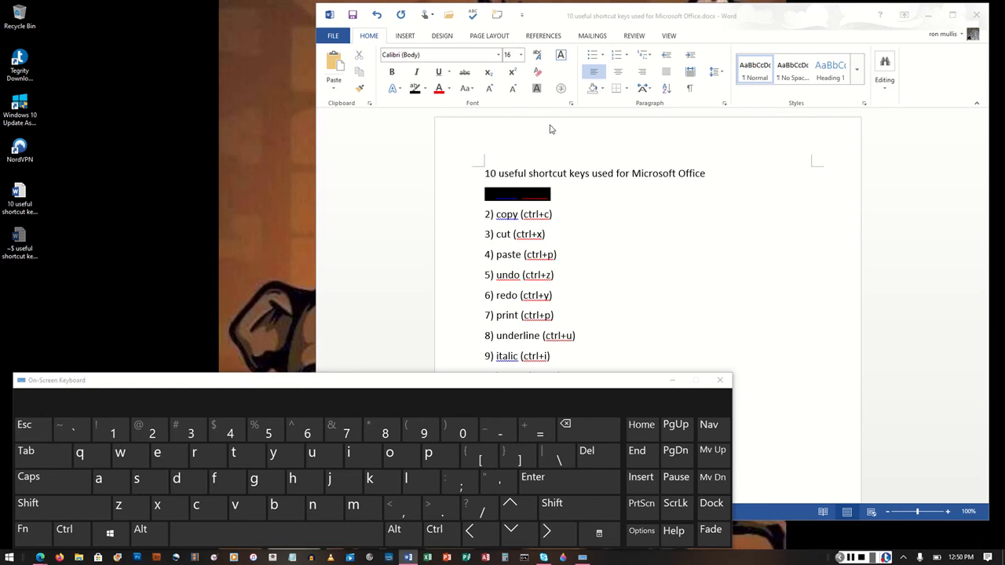
Correct the paste shortcut in item 4 of the list to ctrl+v
click(575, 213)
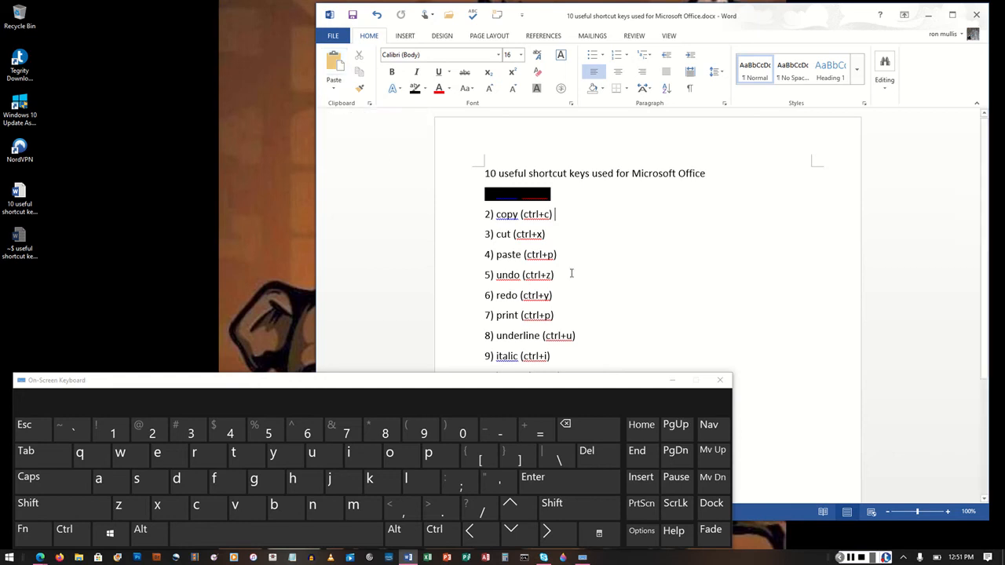
click(554, 254)
key(BackSpace)
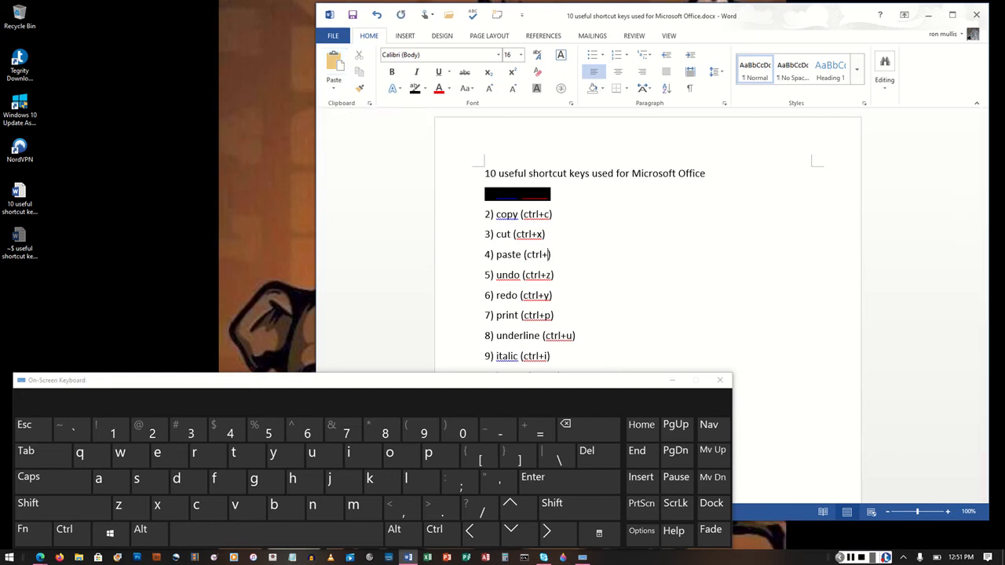
text(v)
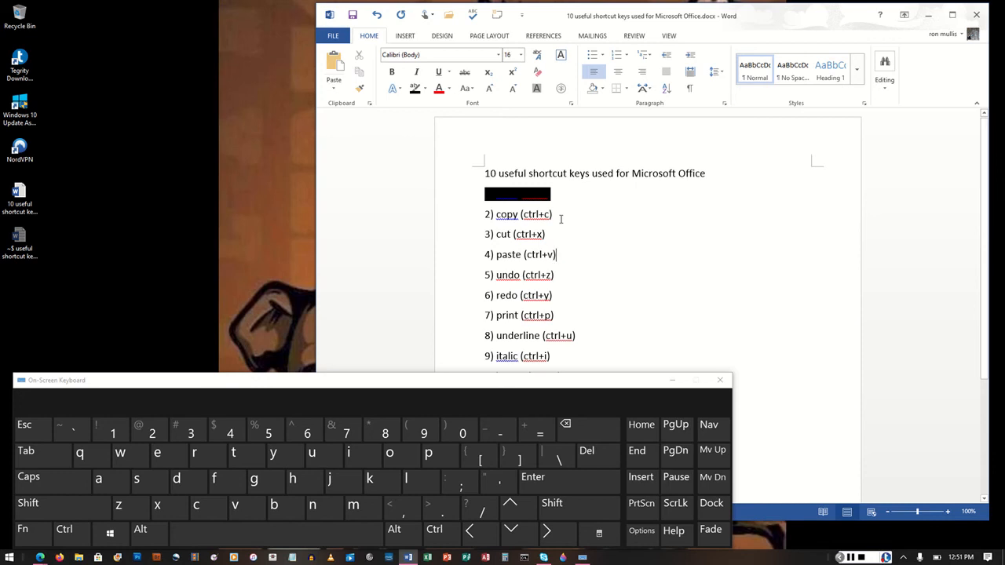
Paste the copied line at the end of item 2 and undo the paste
click(594, 214)
key(ctrl+v)
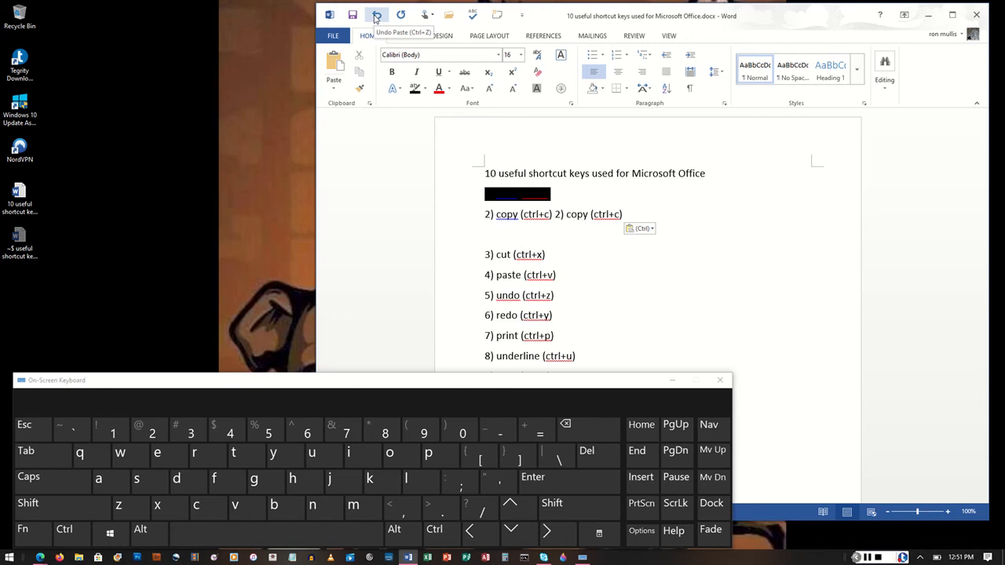
key(ctrl)
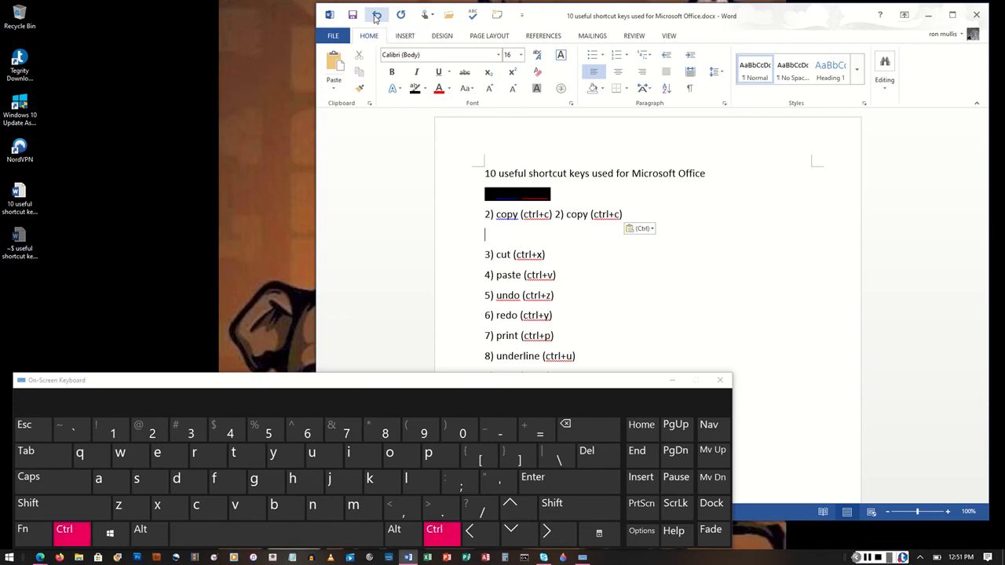
click(376, 15)
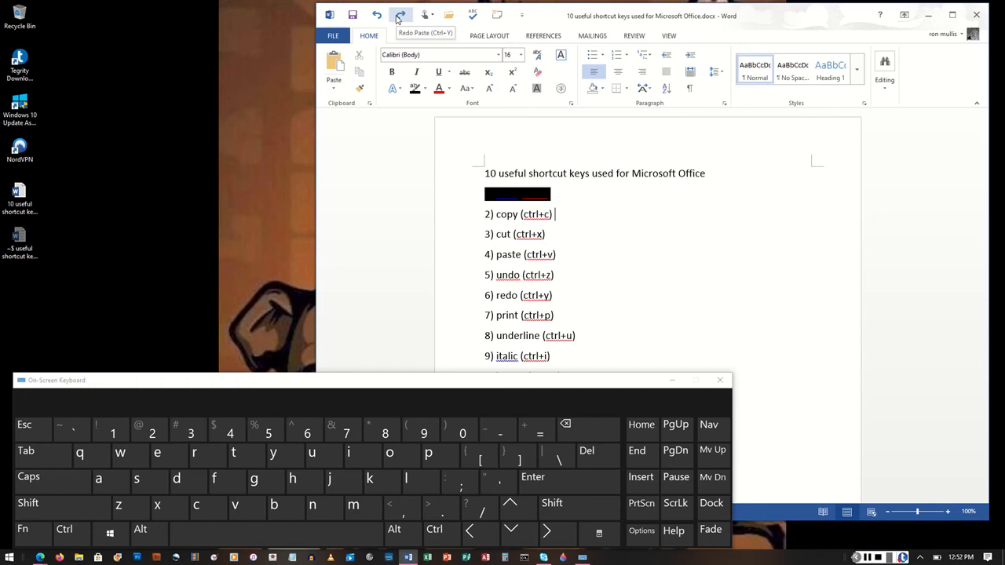
Redo the paste at the end of item 2 and undo it again
key(ctrl)
key(ctrl+v)
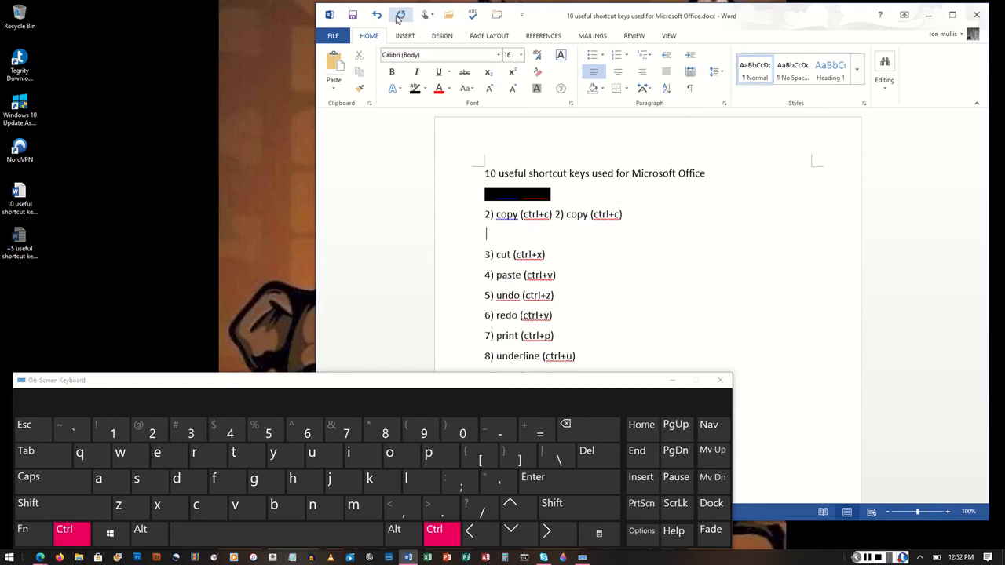
key(ctrl)
key(ctrl+z)
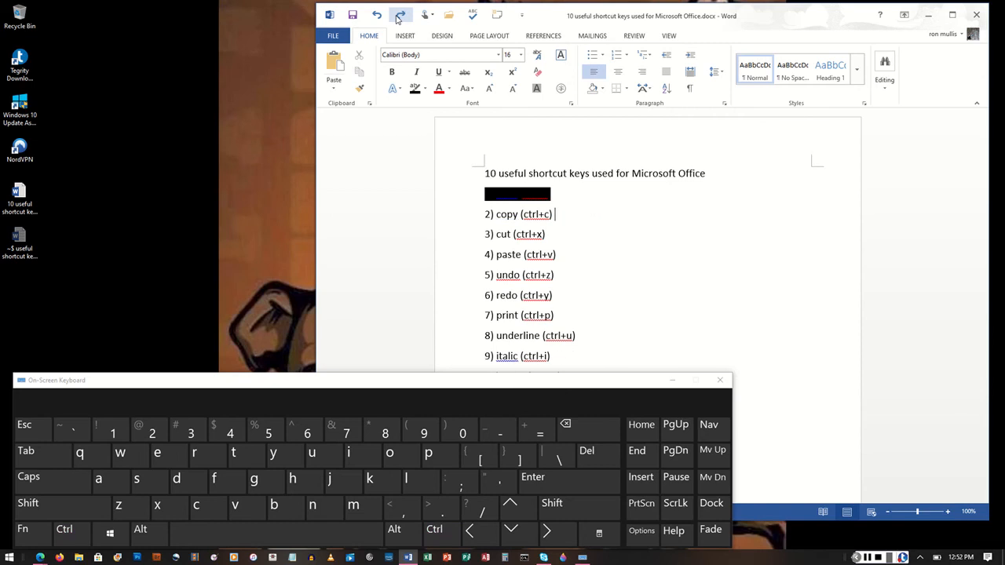
click(866, 558)
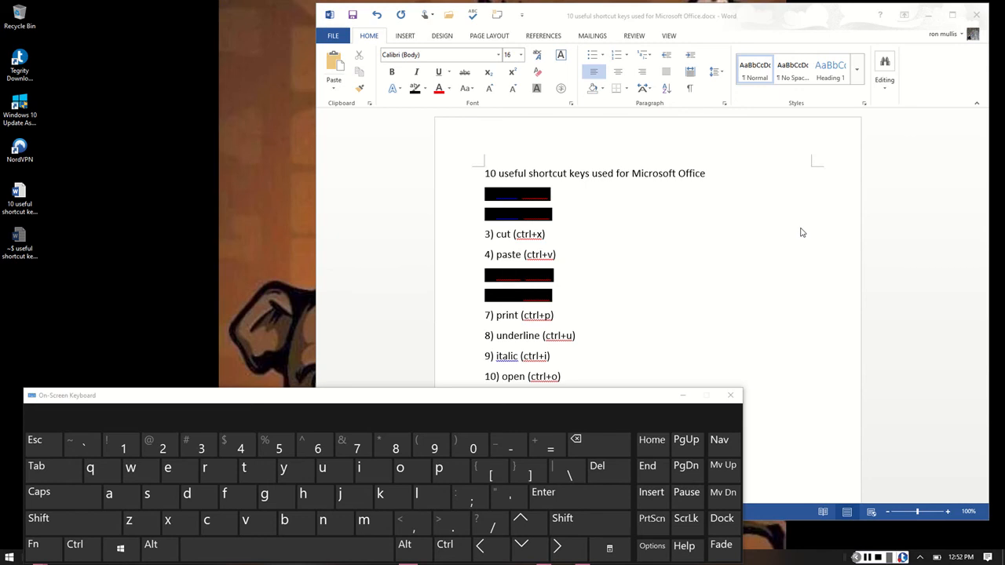
Cut the whole line "3) cut (ctrl+x)" from the list
click(568, 237)
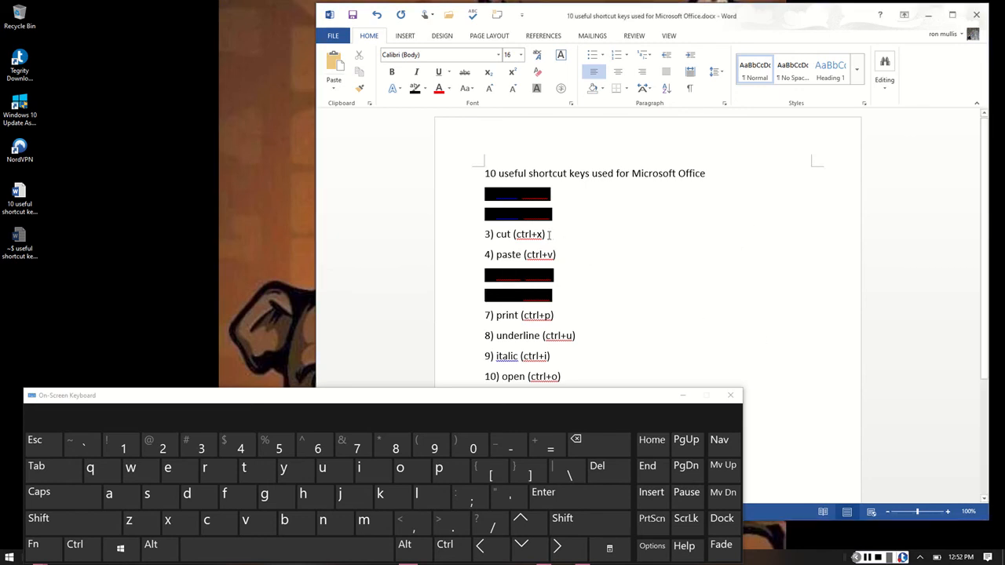
drag(548, 234, 486, 234)
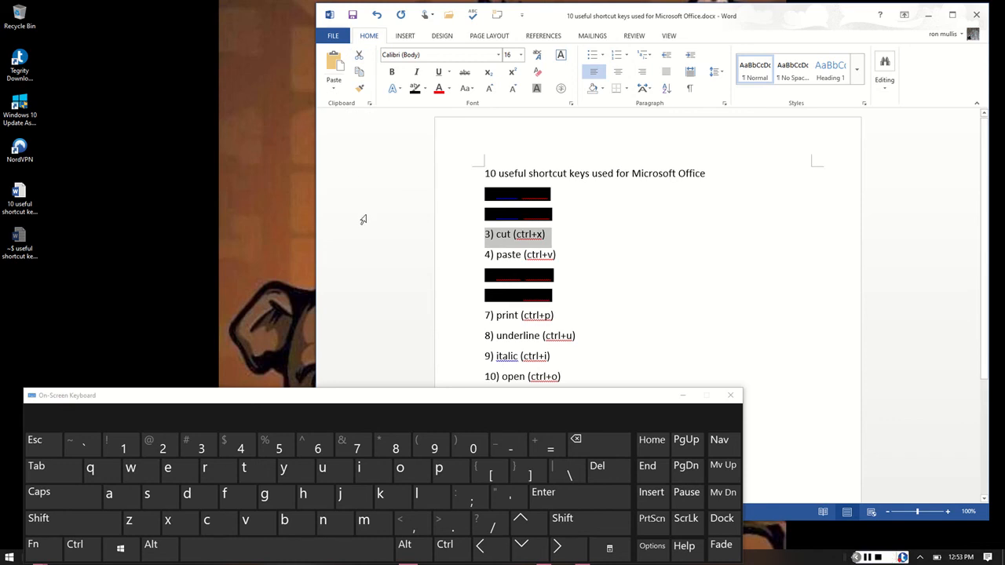
key(ctrl)
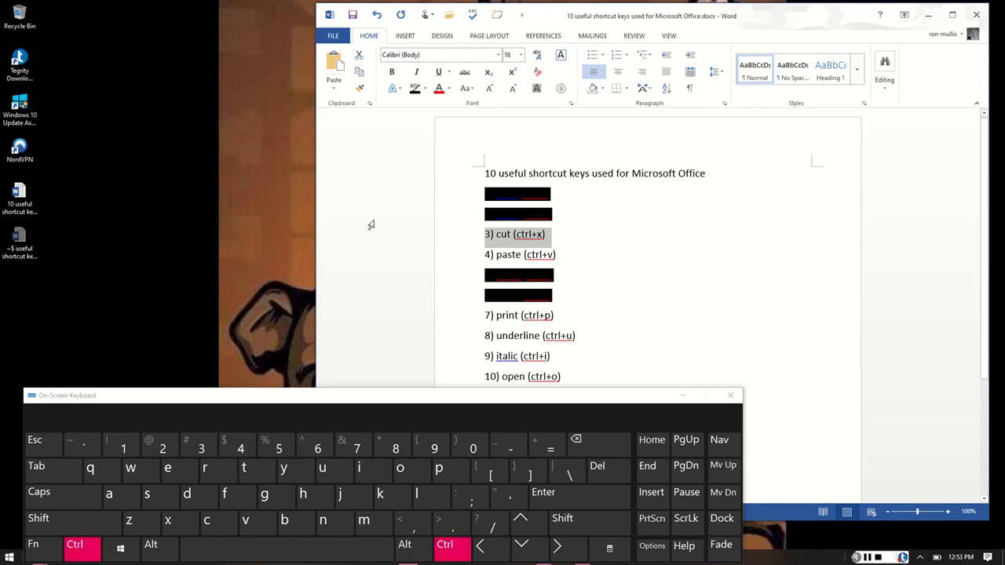
key(ctrl+x)
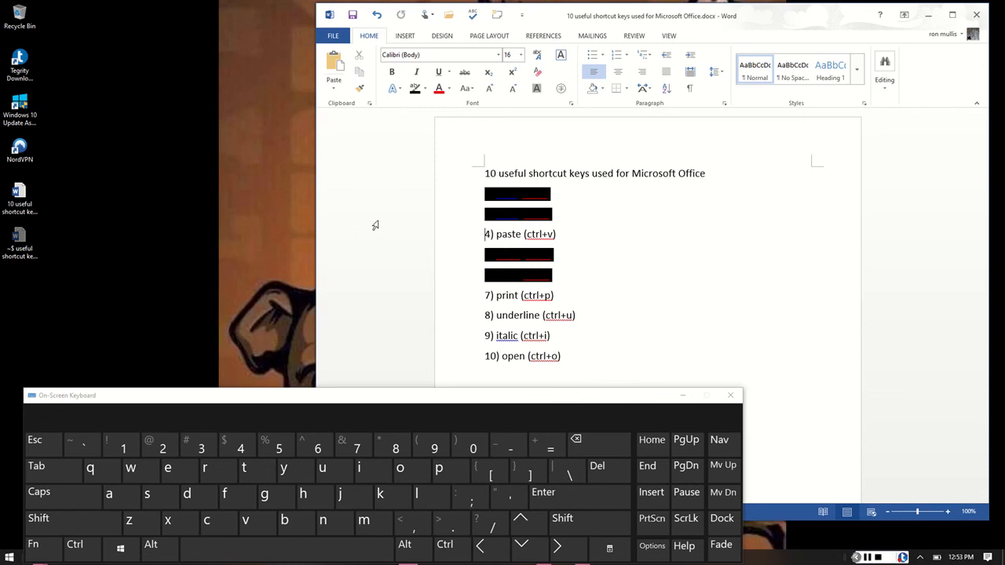
Paste the cut line "3) cut (ctrl+x)" on a new line below item 10 and select the pasted line
click(579, 358)
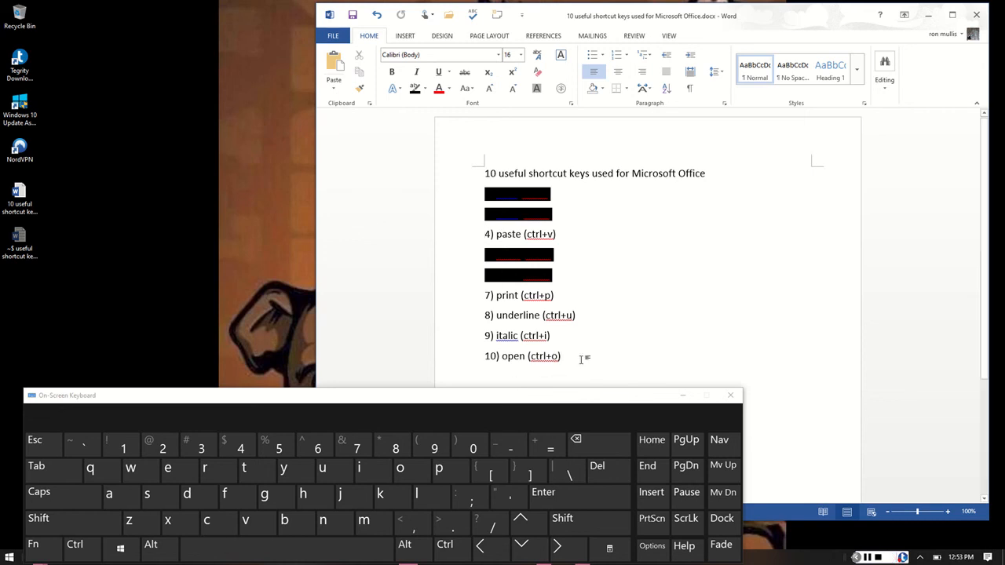
key(Return)
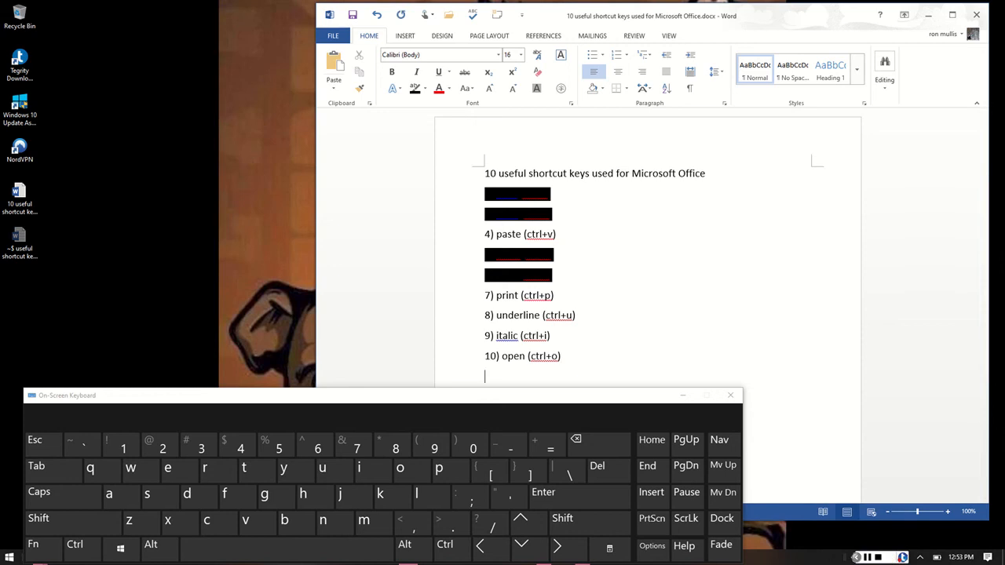
key(ctrl)
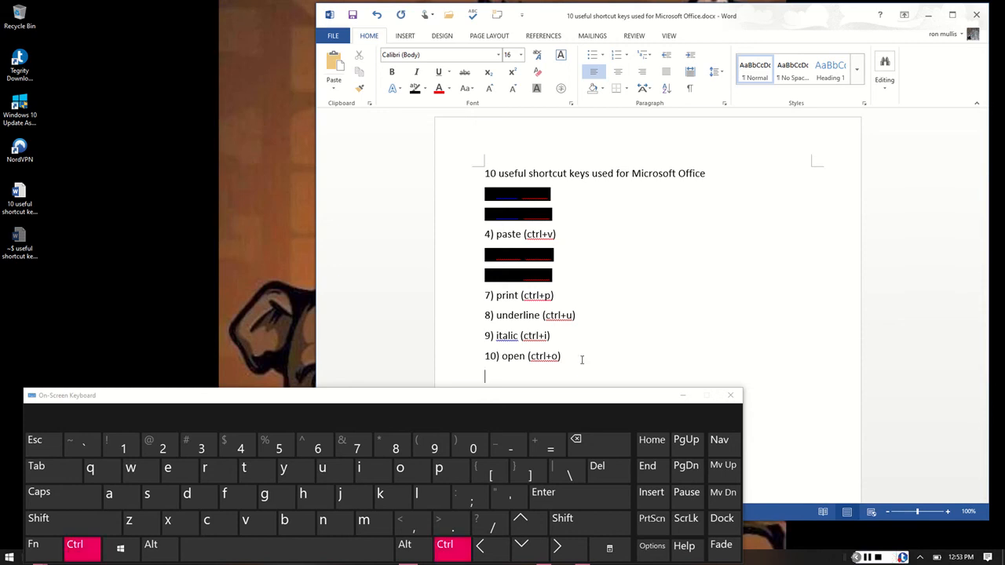
key(ctrl+v)
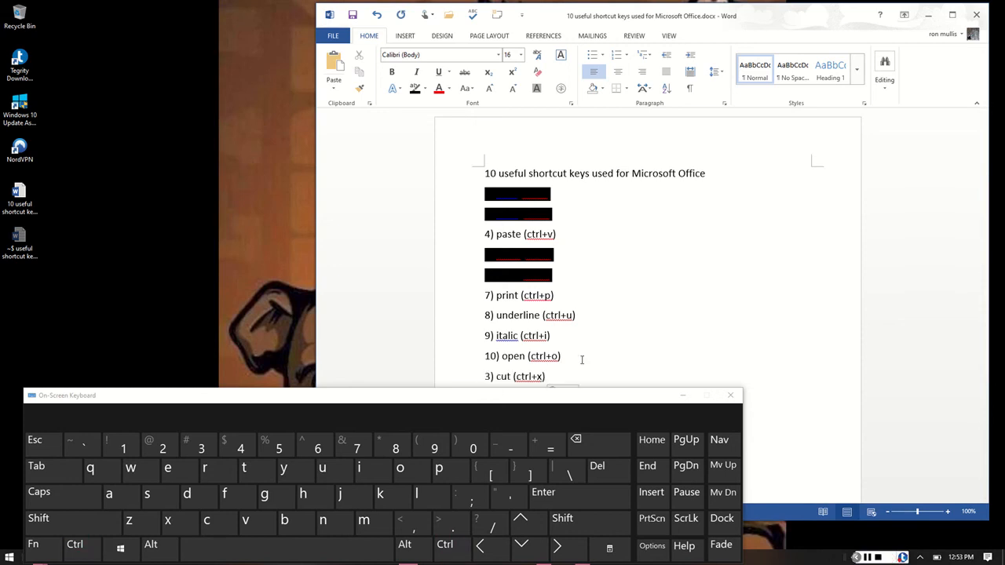
drag(552, 377, 482, 377)
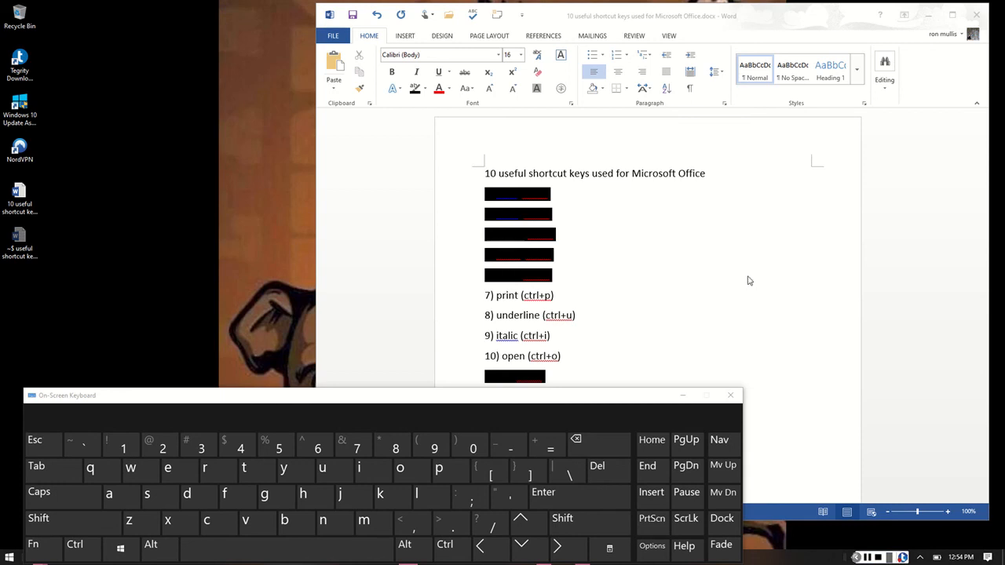
Open the document's print settings and preview, return to the document, and open the print settings once more
click(337, 40)
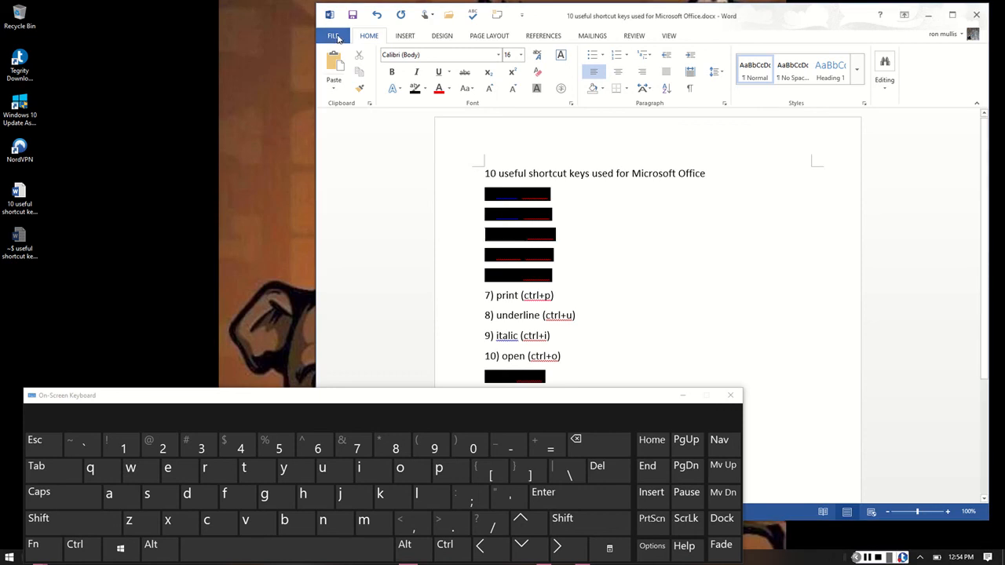
click(336, 37)
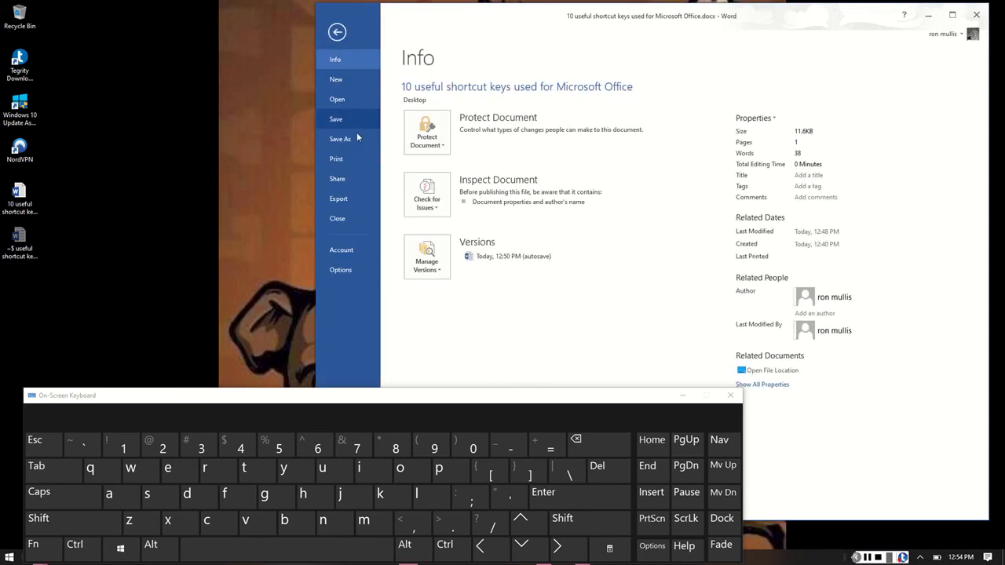
click(348, 159)
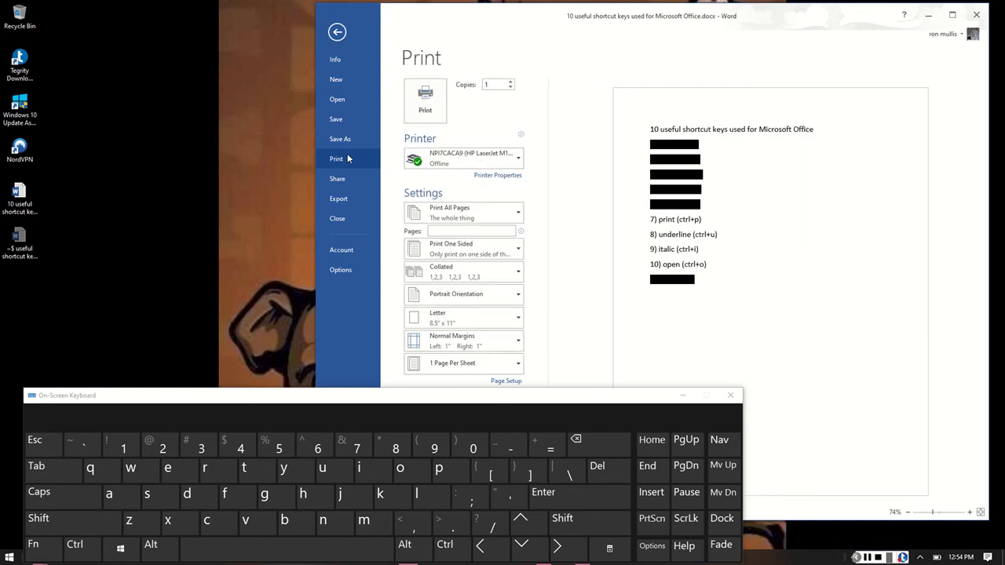
click(336, 32)
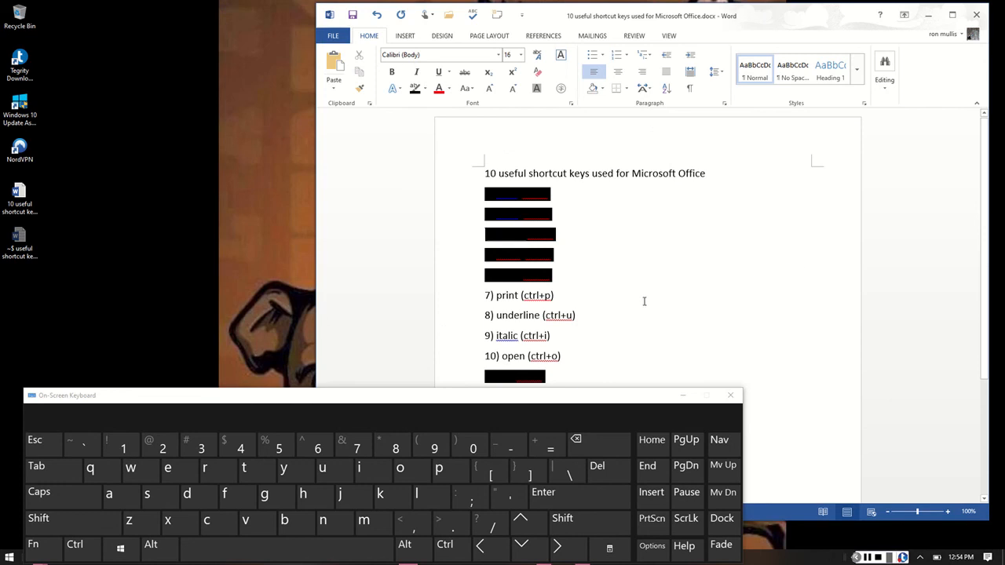
key(ctrl)
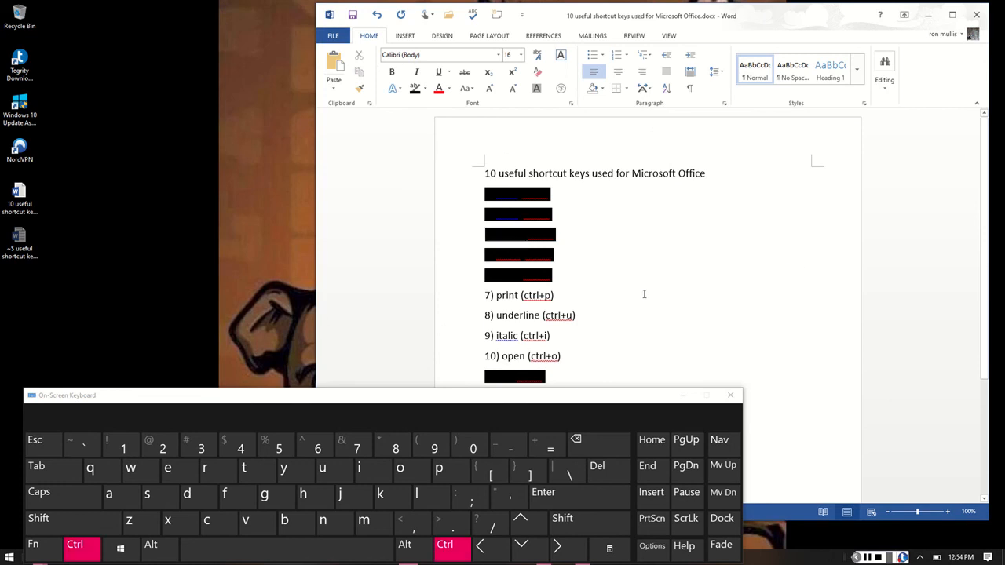
key(ctrl+p)
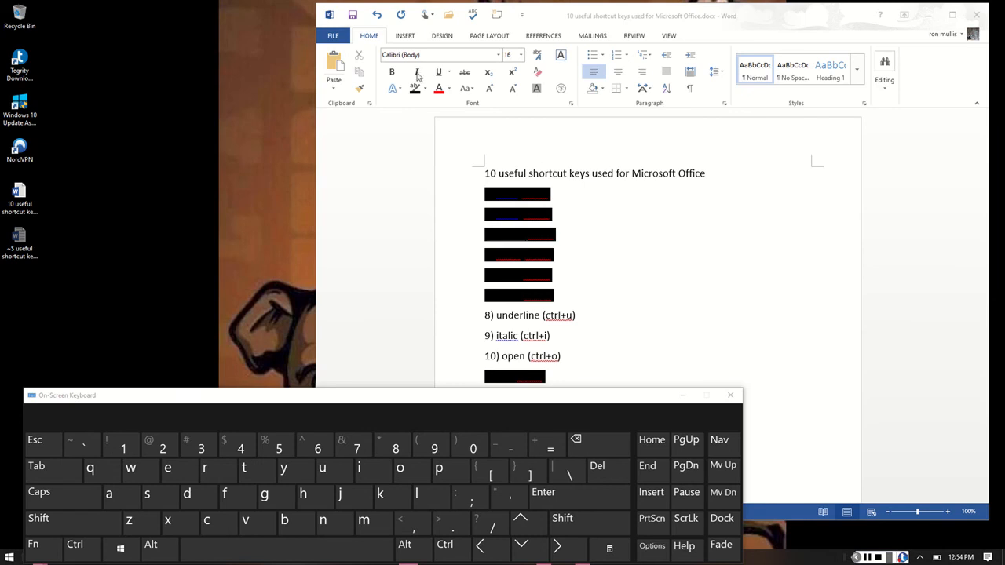
Underline the whole line "8) underline (ctrl+u)", toggling the underline off and back on
click(374, 37)
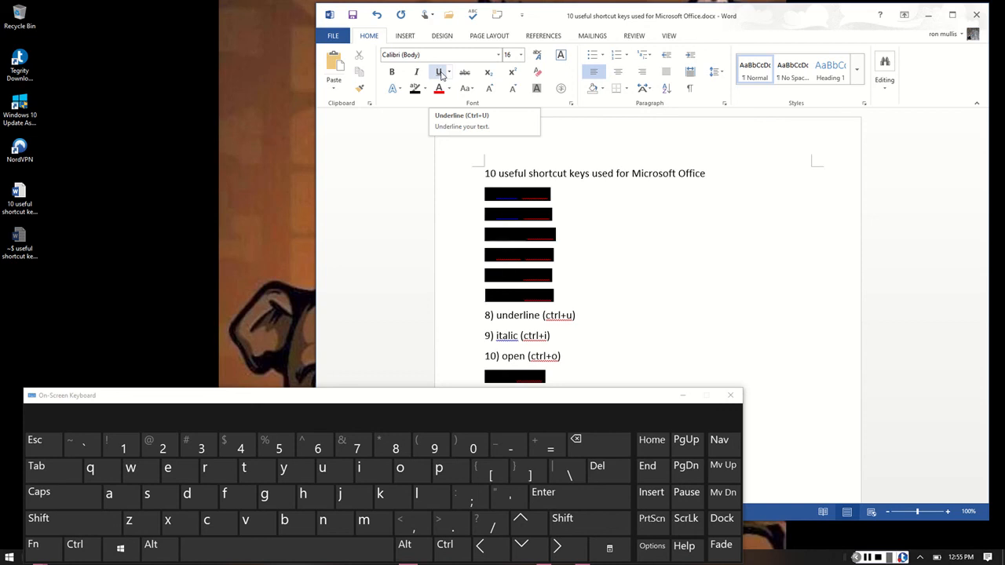
drag(590, 334, 484, 316)
click(581, 316)
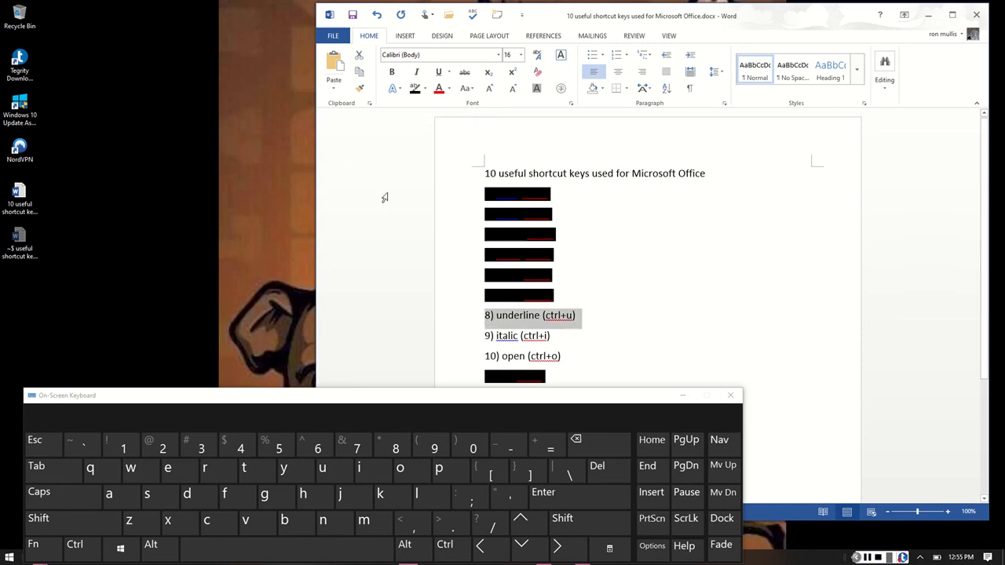
key(ctrl)
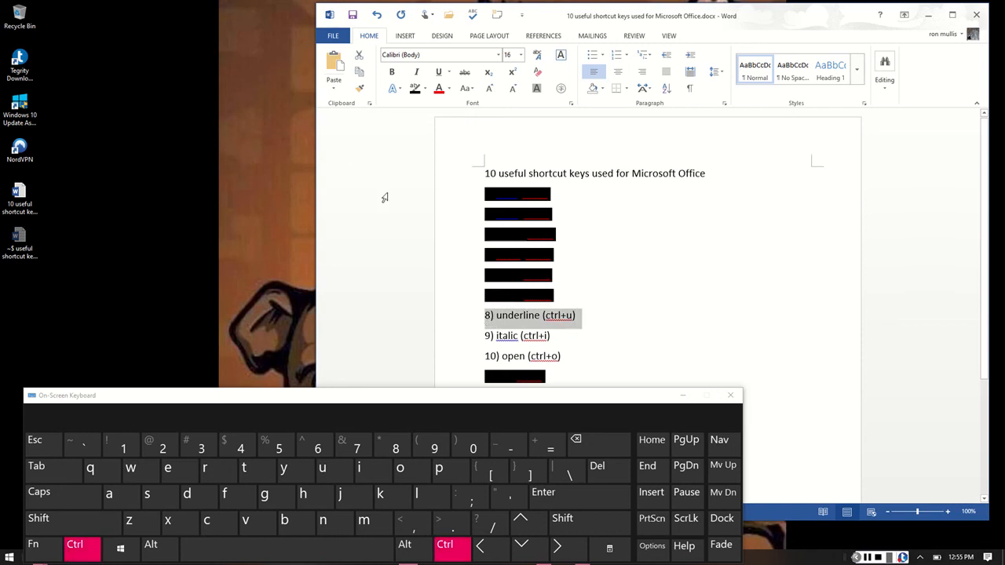
key(ctrl+u)
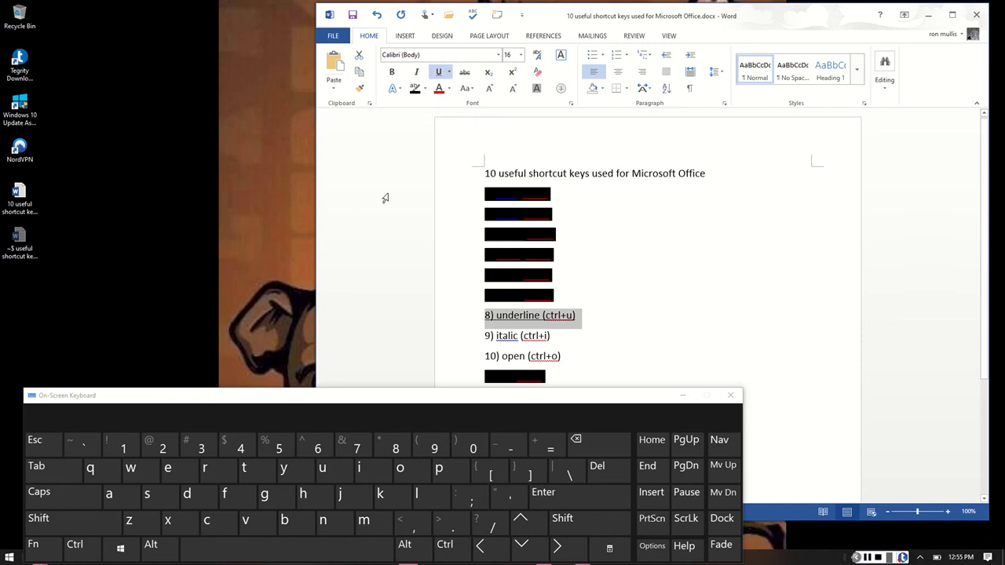
key(ctrl+u)
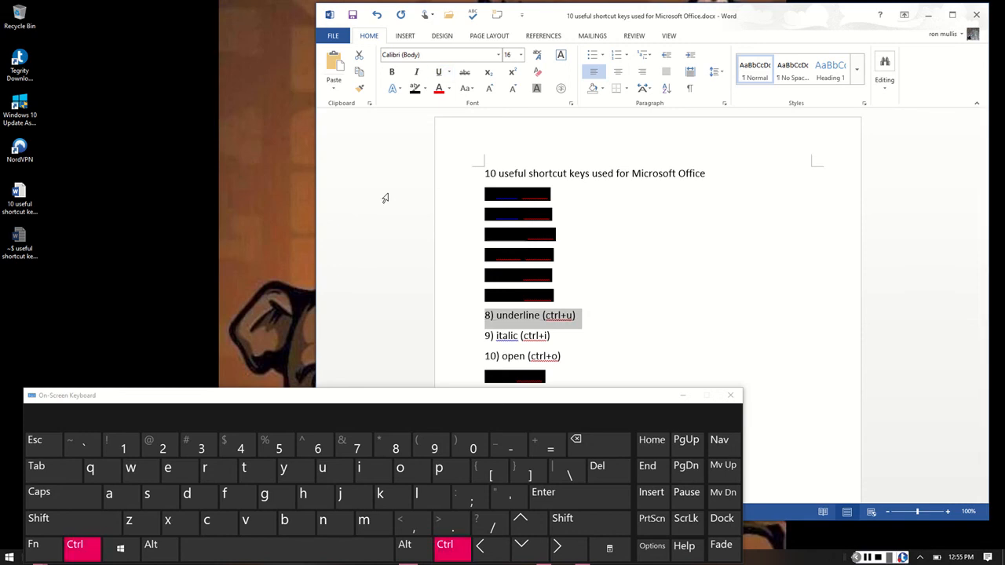
key(ctrl+u)
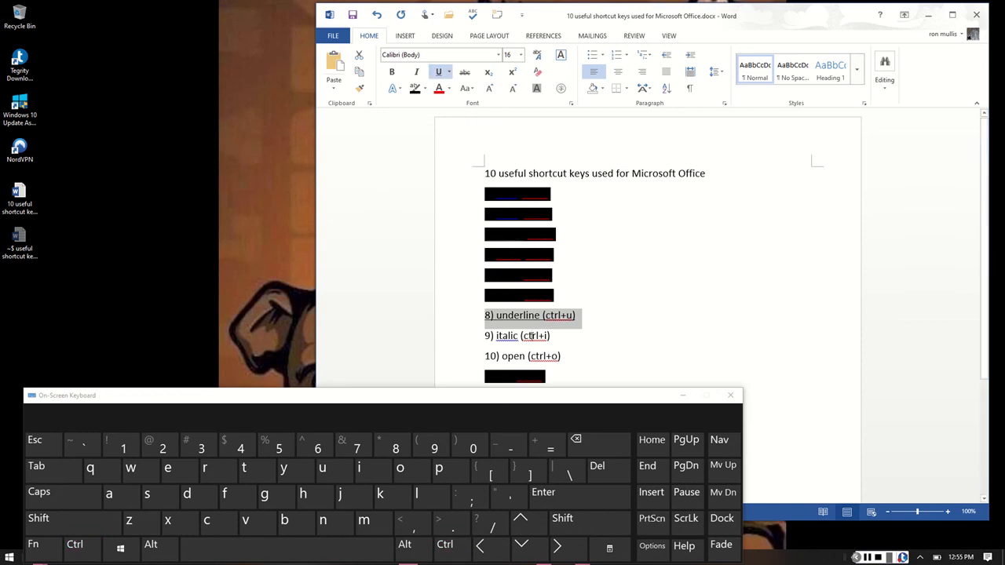
click(872, 557)
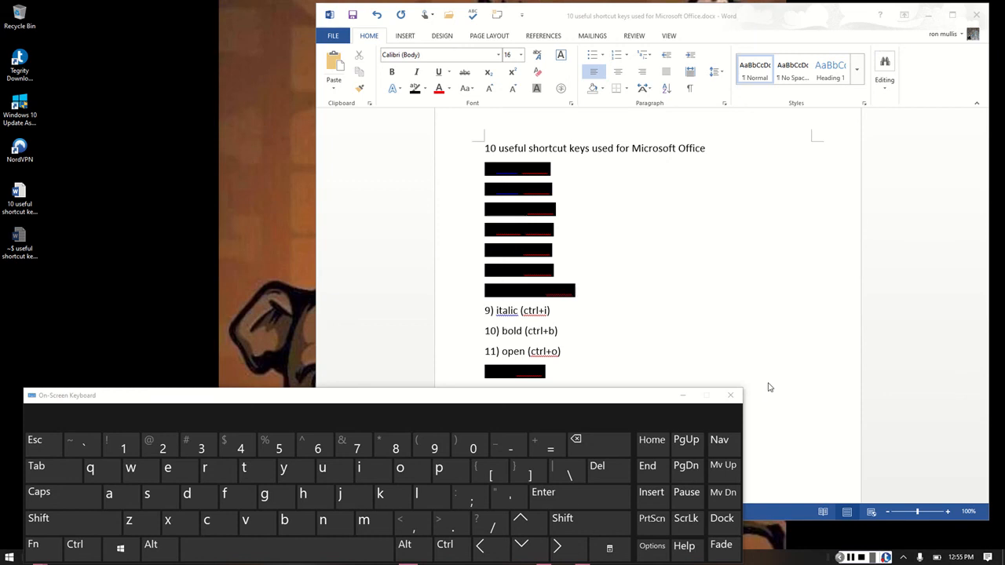
Italicize the whole line "9) italic (ctrl+i)", toggling the italics off and back on
click(581, 323)
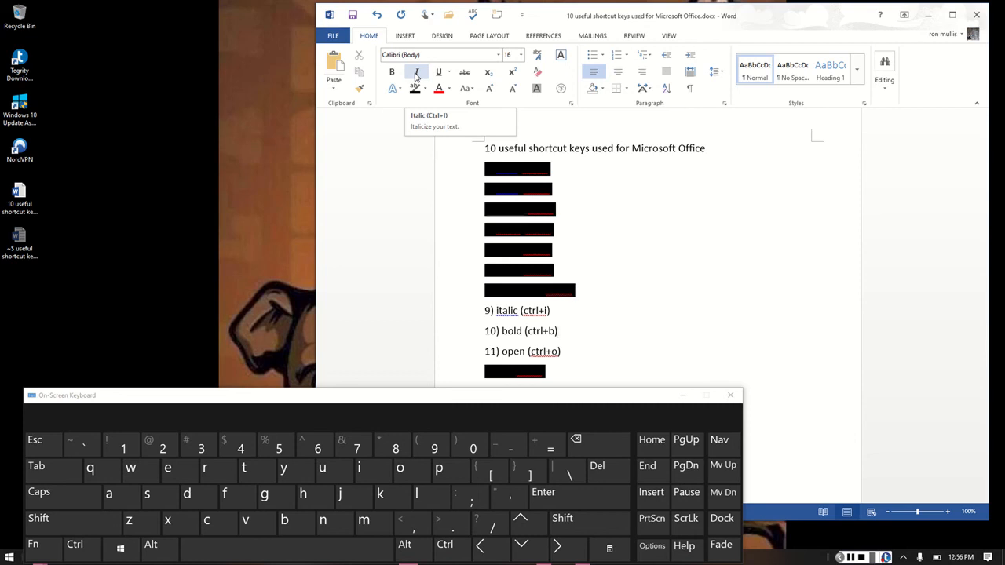
drag(556, 311, 482, 311)
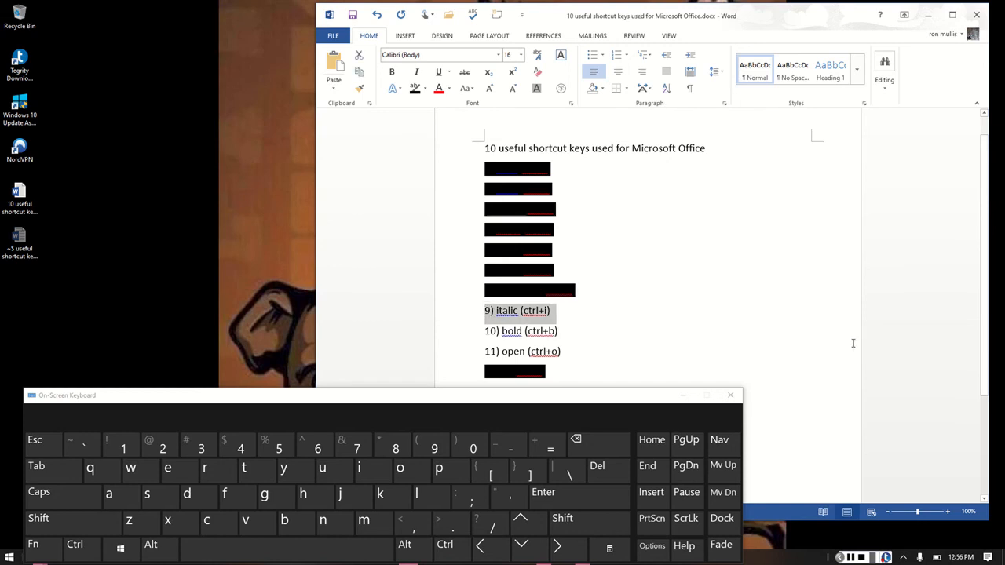
key(ctrl)
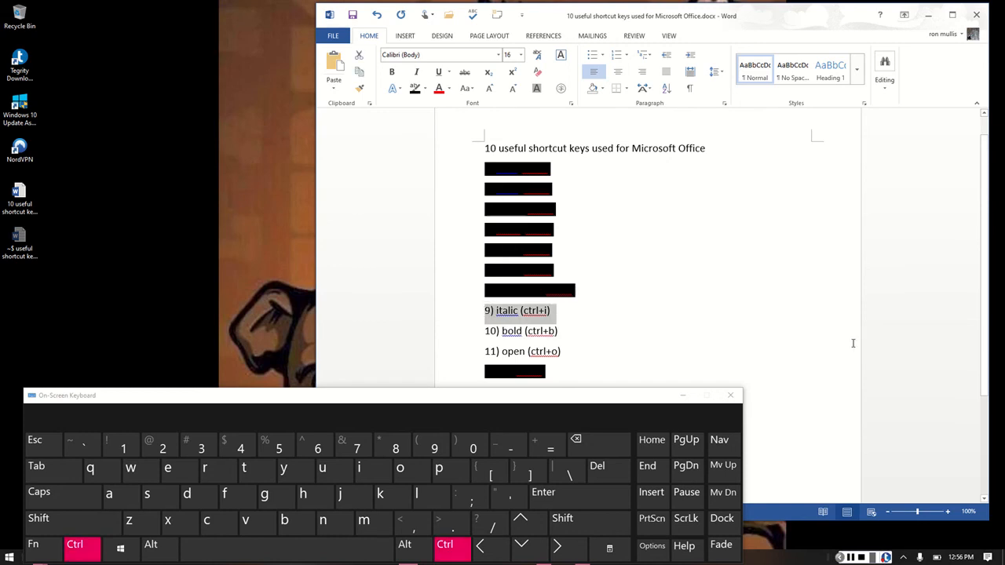
key(ctrl+i)
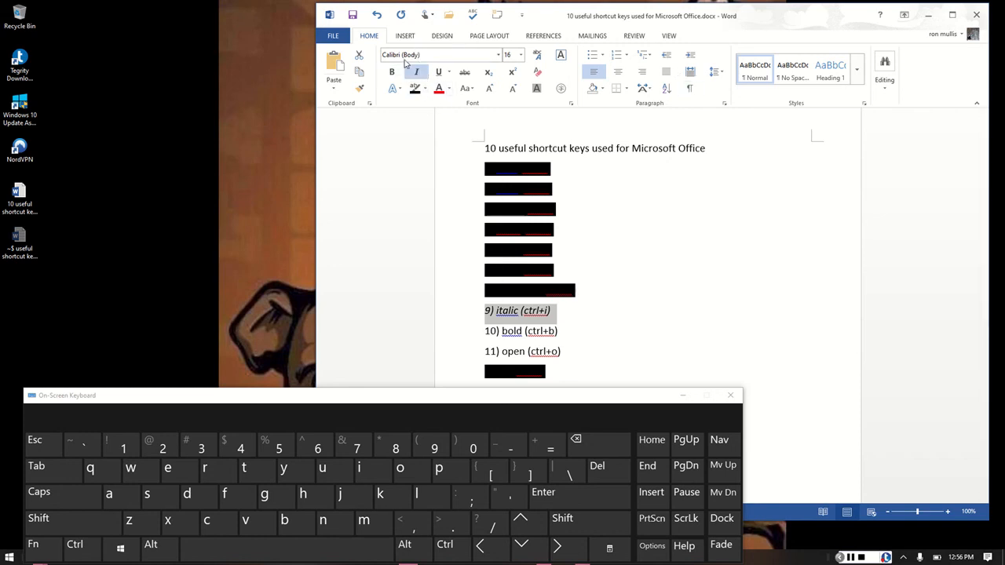
key(ctrl)
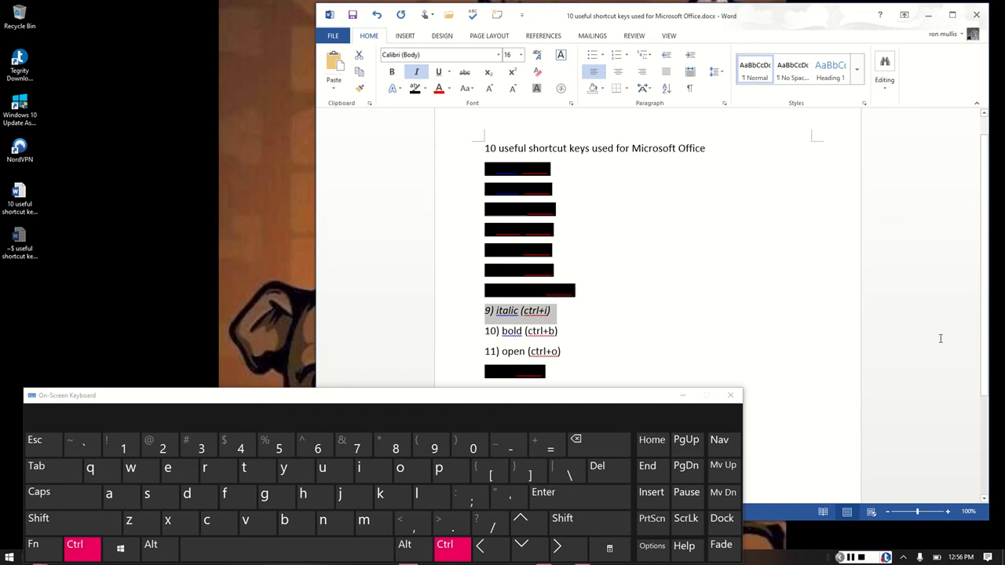
key(ctrl+i)
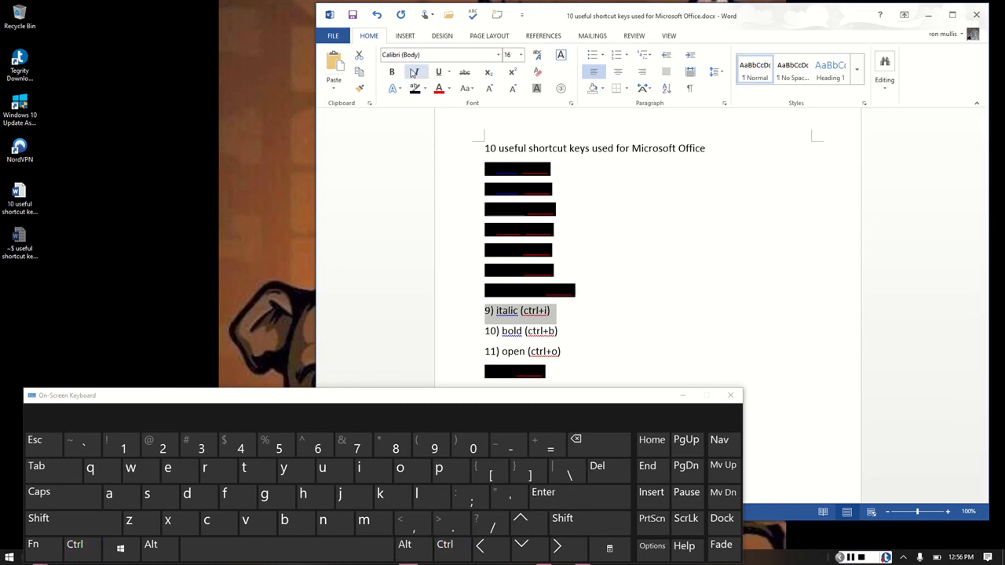
key(ctrl+i)
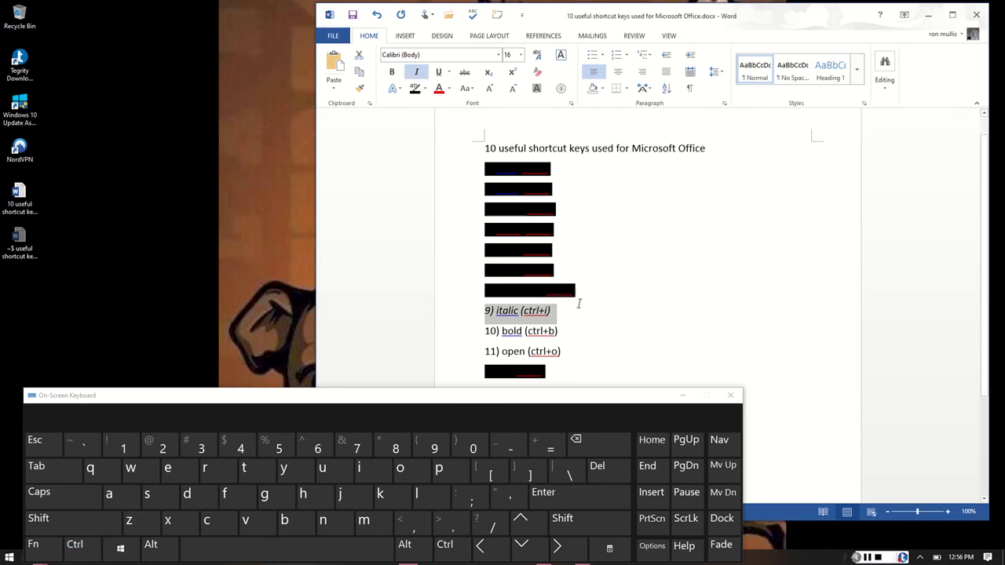
click(867, 557)
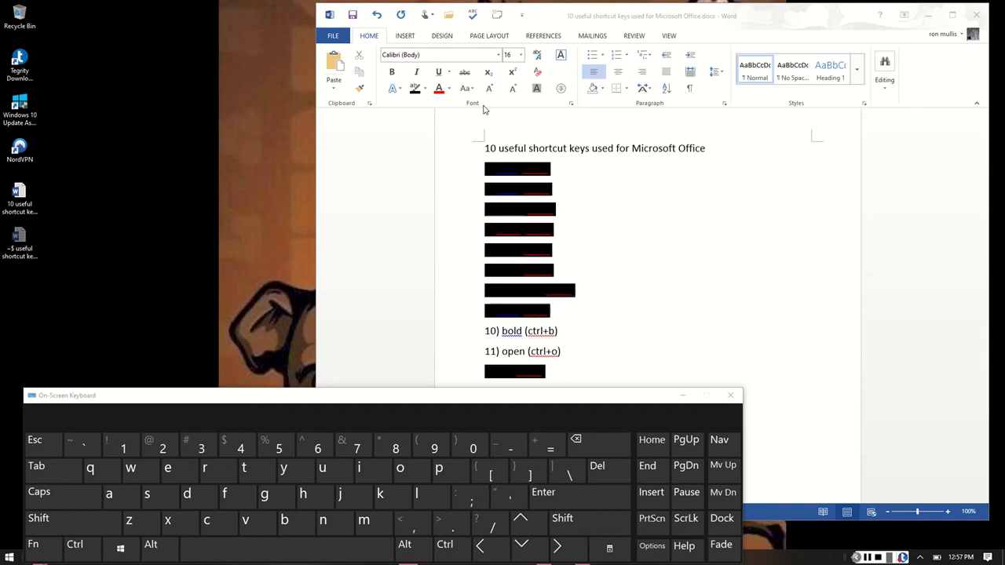
Make the whole line "10) bold (ctrl+b)" bold, toggling the bold off and back on
click(382, 73)
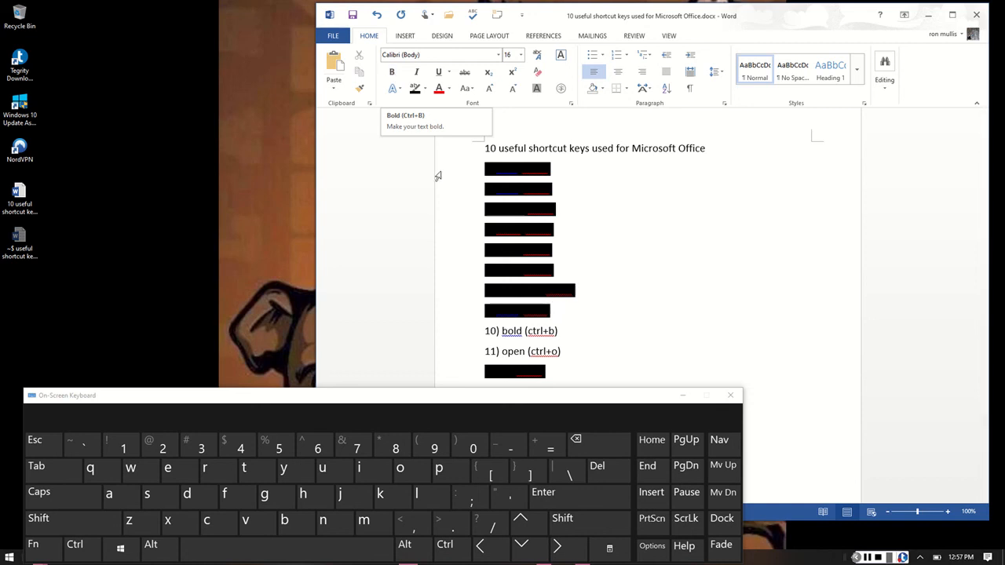
drag(565, 328, 483, 330)
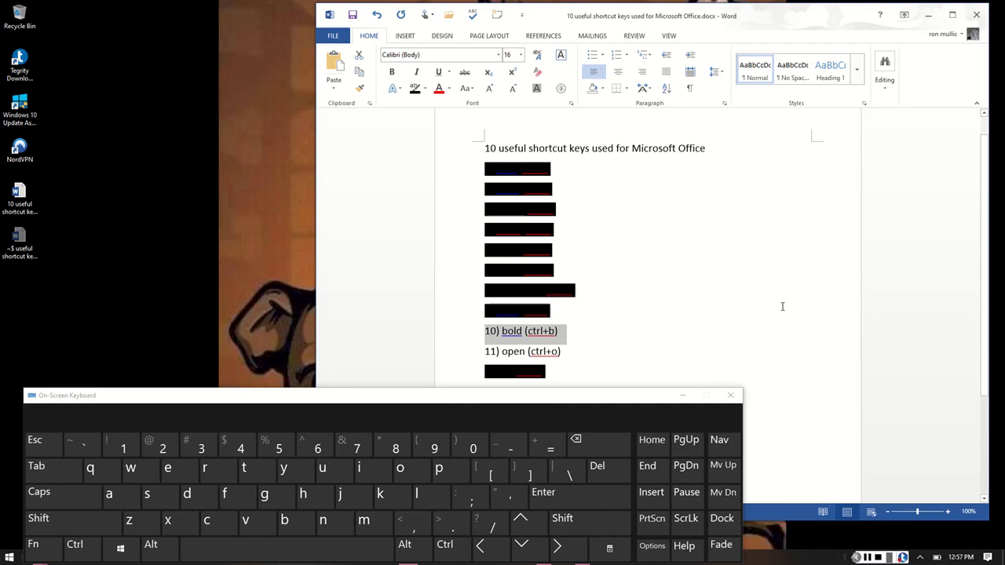
key(ctrl)
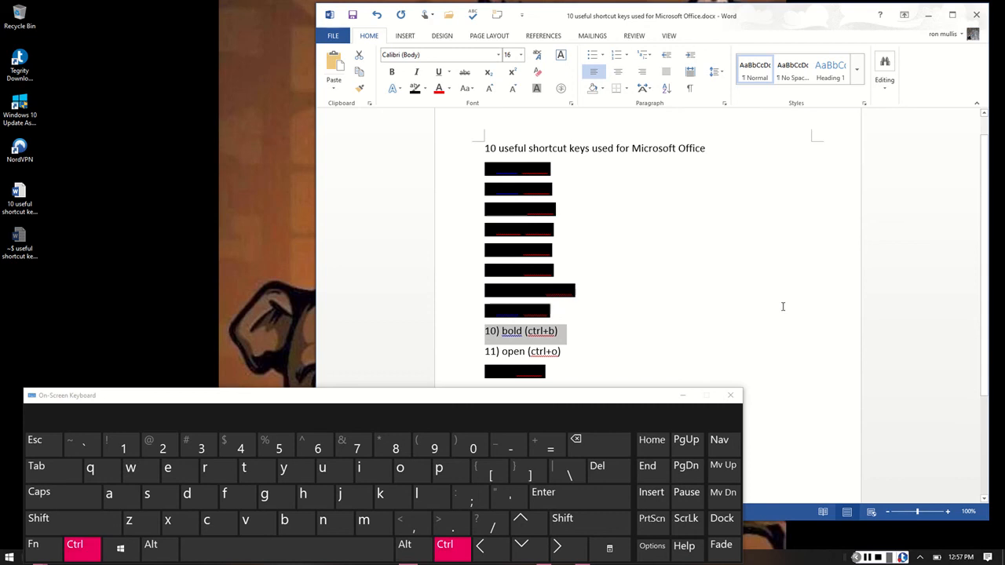
key(ctrl+b)
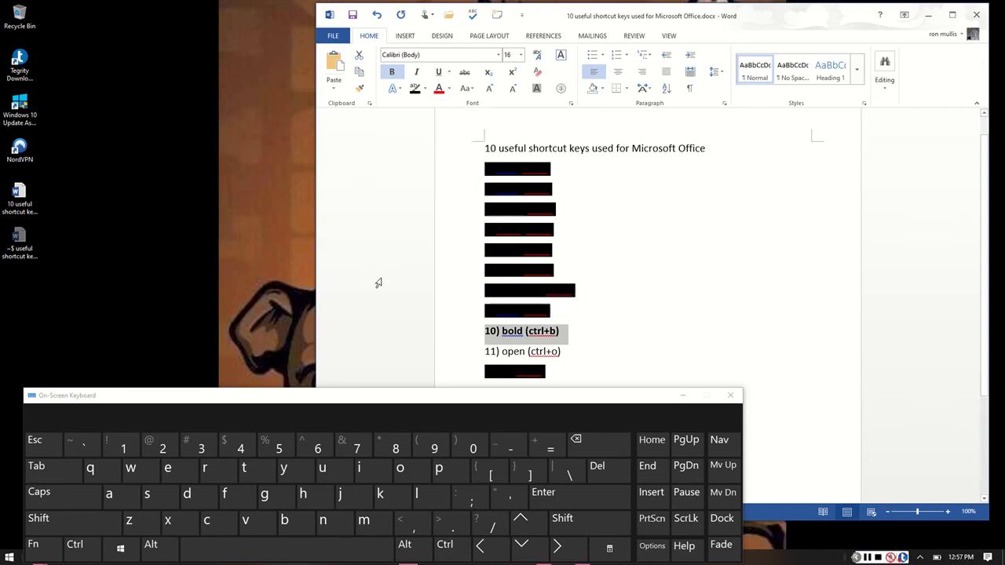
key(ctrl)
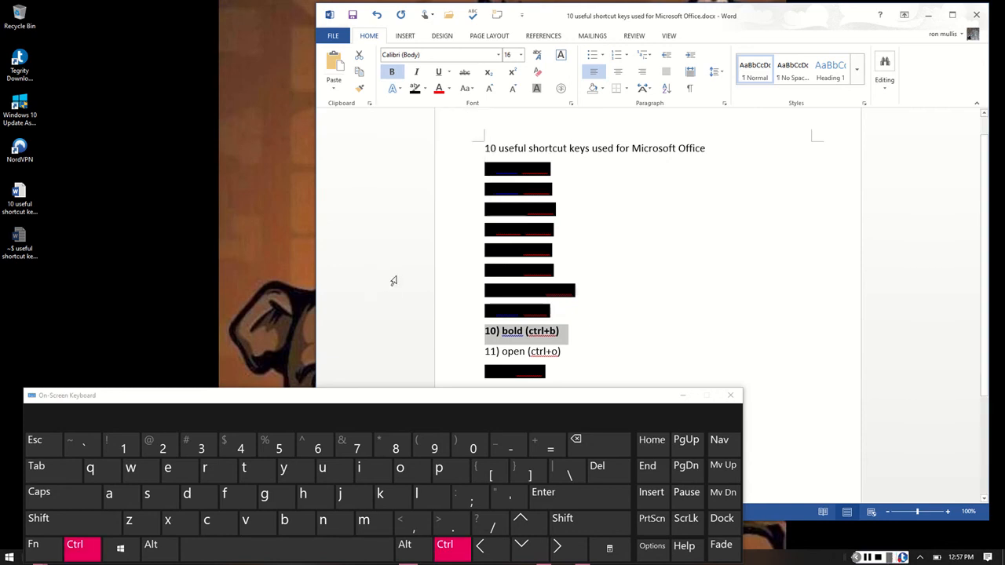
key(ctrl+b)
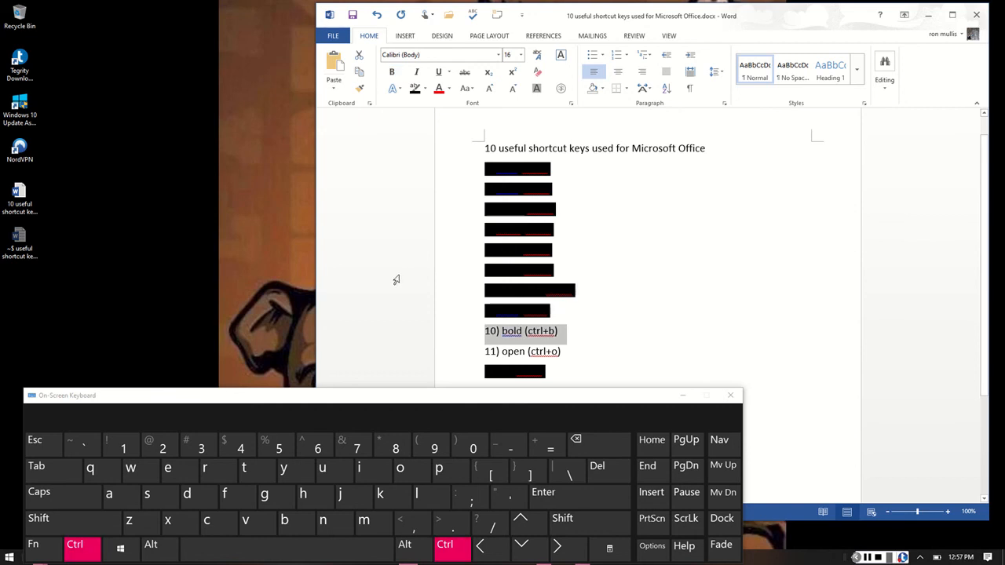
key(ctrl+b)
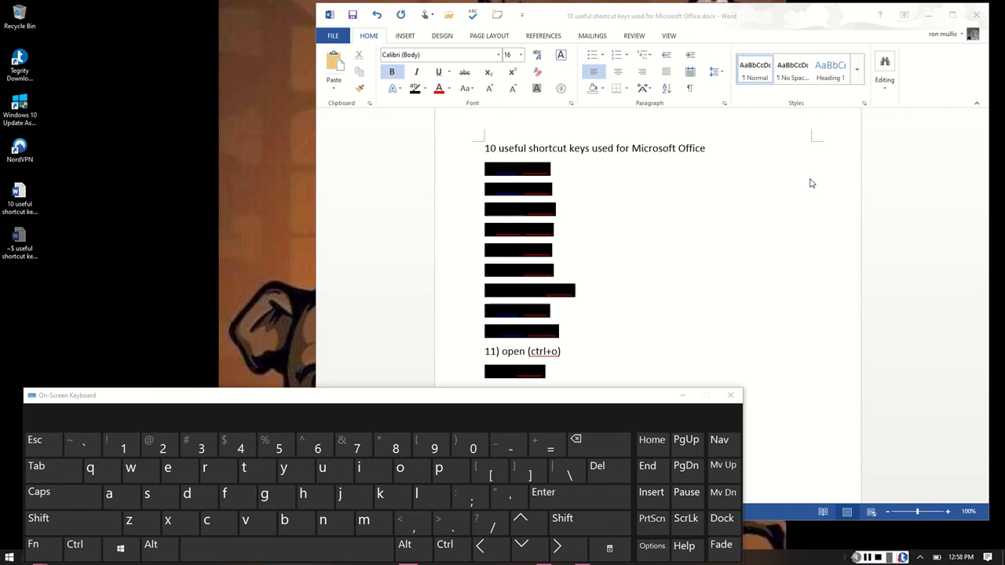
View the document's Info page, return to the document, open the page for opening files with its recent documents, and return again
click(667, 320)
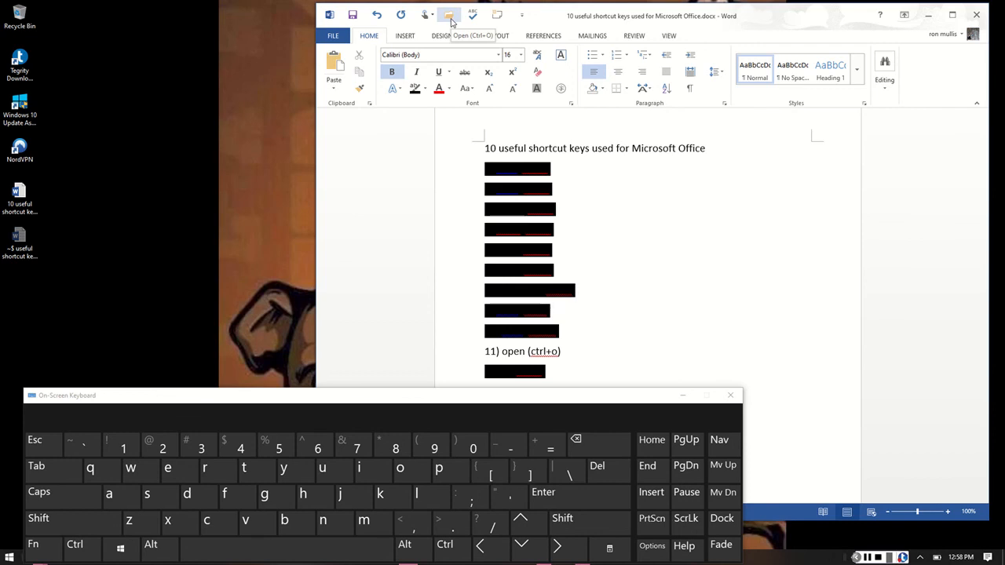
click(328, 36)
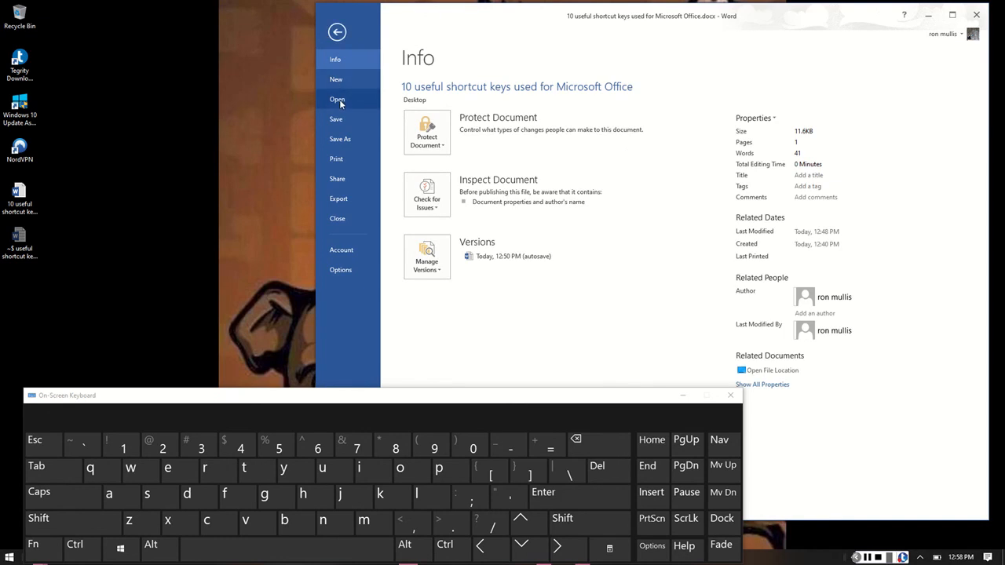
click(338, 32)
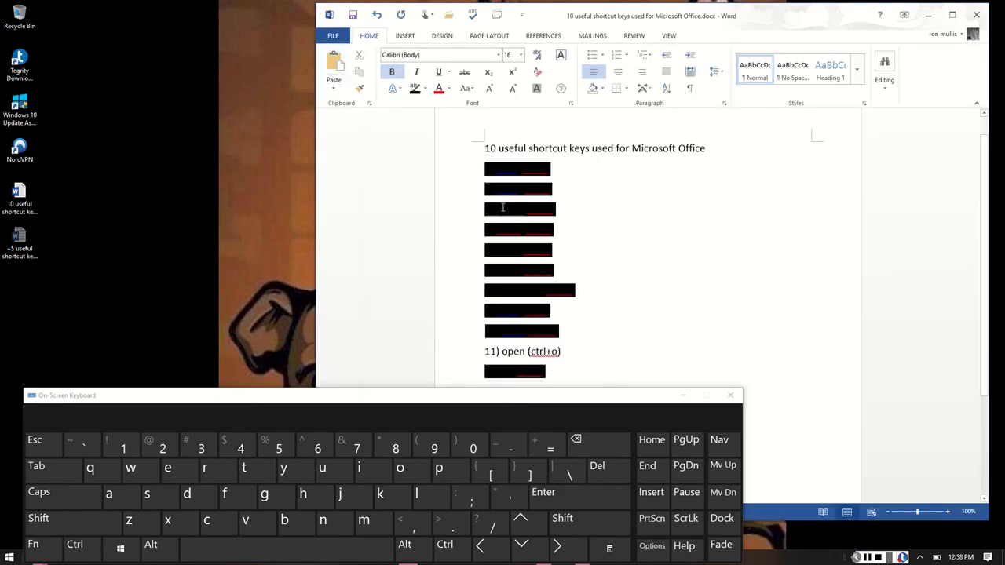
key(ctrl)
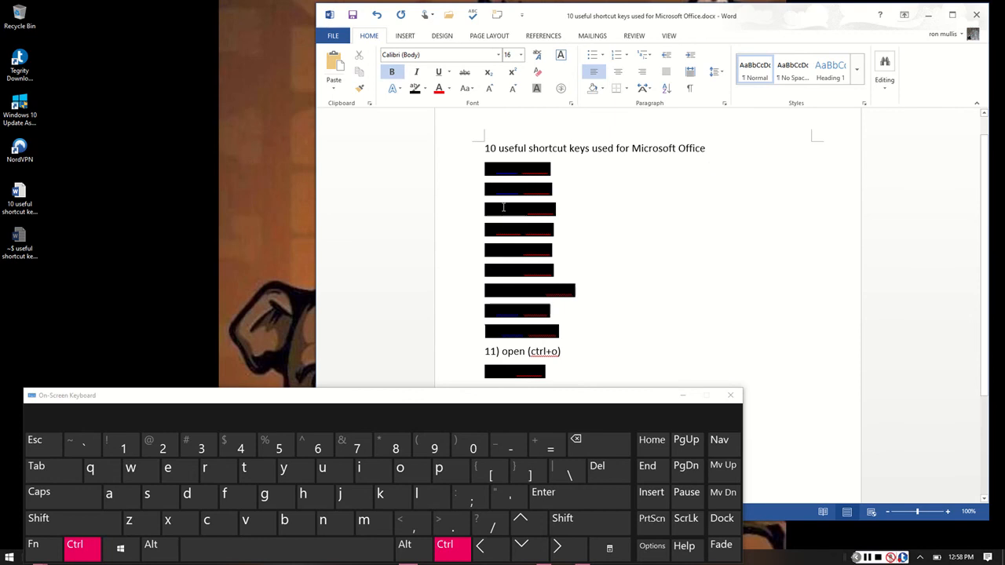
key(ctrl+o)
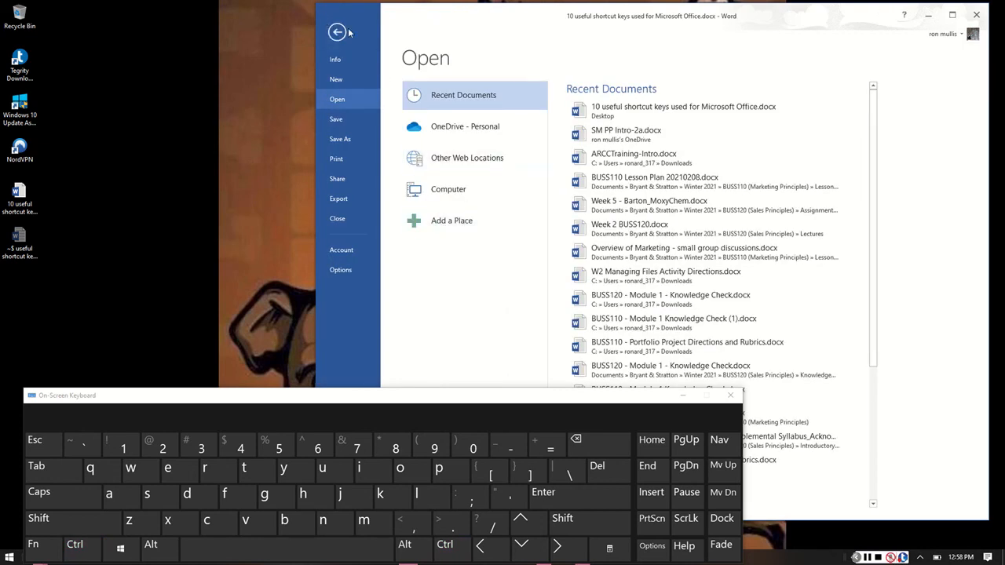
click(338, 32)
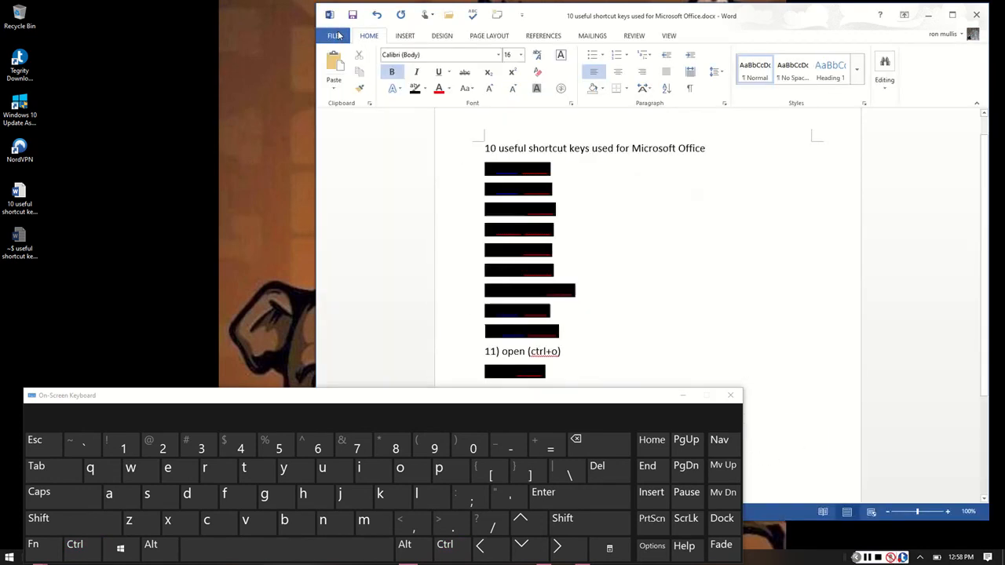
click(867, 558)
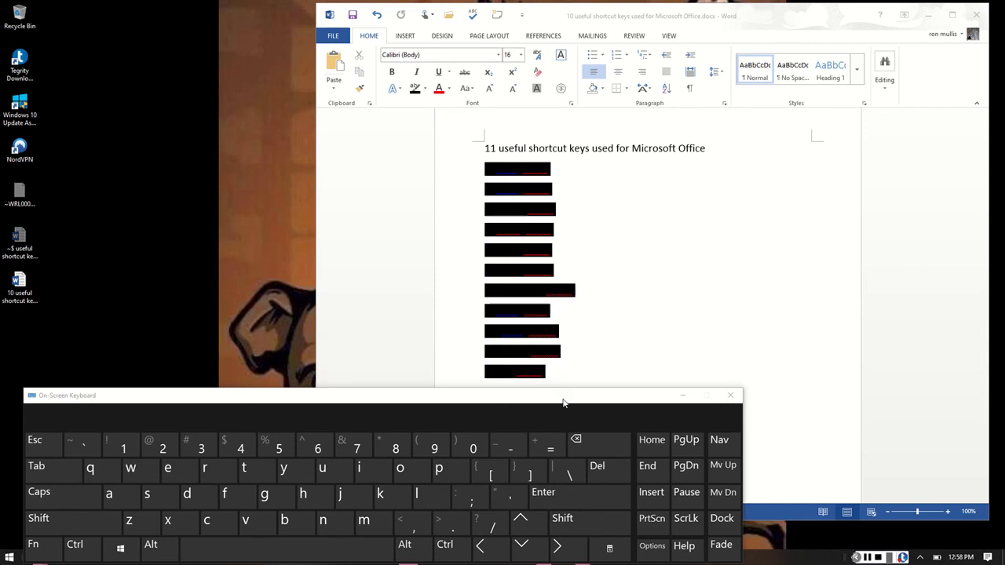
Move the On-Screen Keyboard up over the document list and lower it so that it sits just above the taskbar
drag(563, 403, 565, 275)
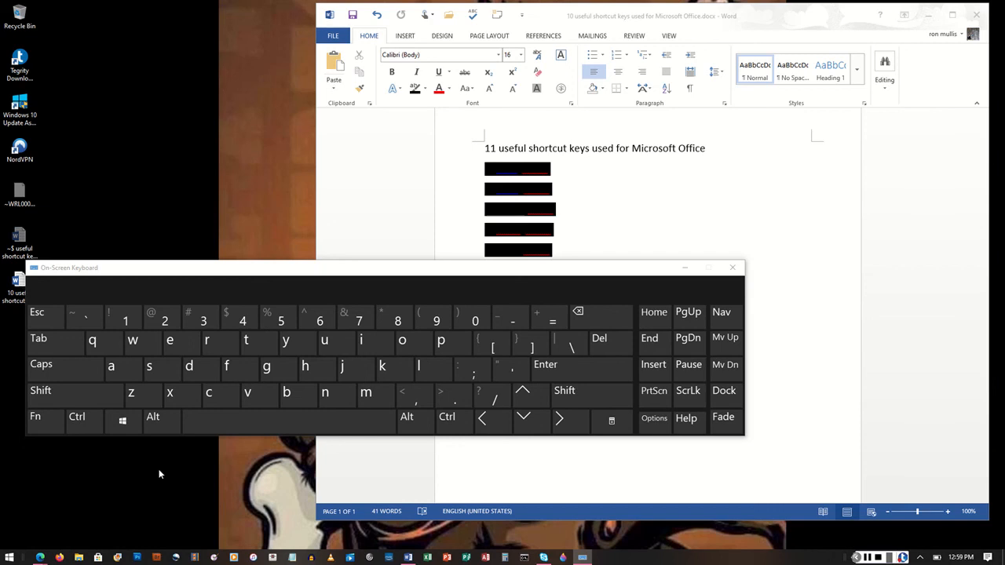
key(ctrl+alt)
drag(446, 275, 445, 356)
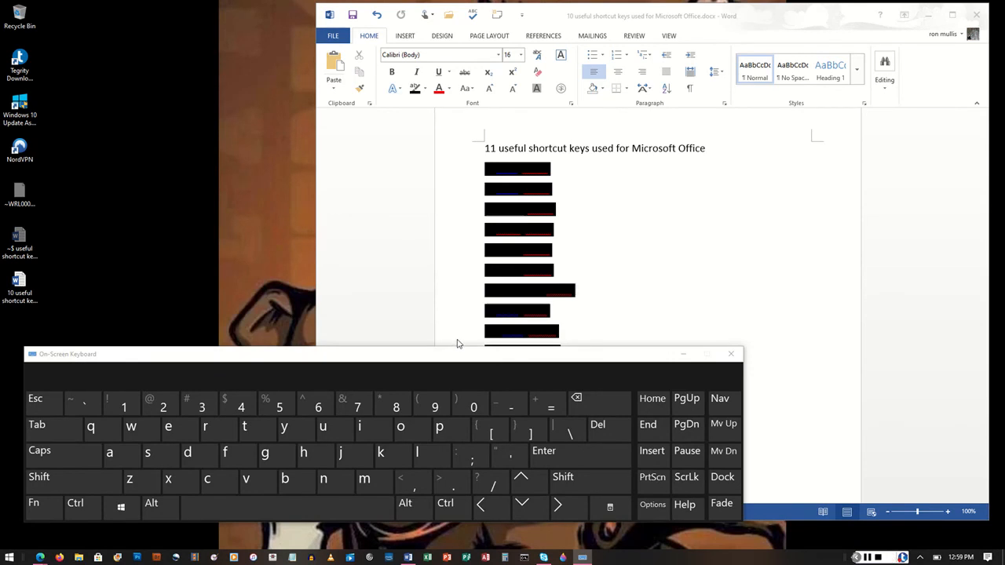
Open the Windows Start menu and close it again
key(super)
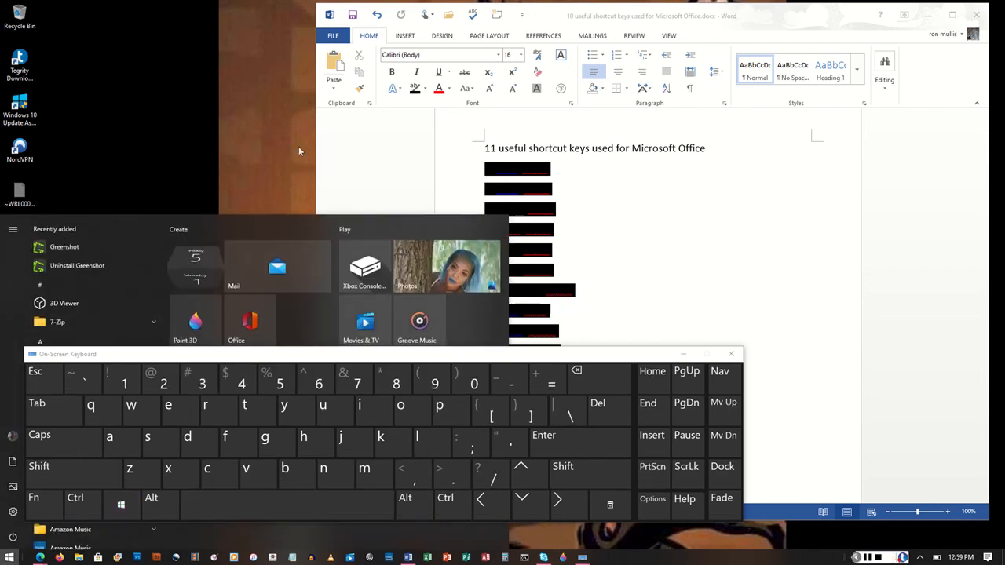
click(221, 150)
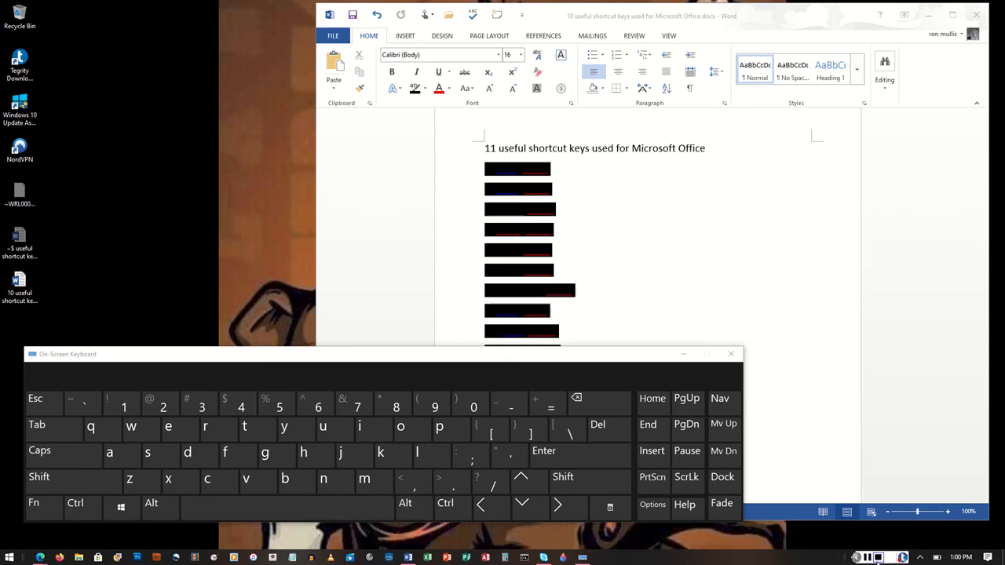
click(867, 558)
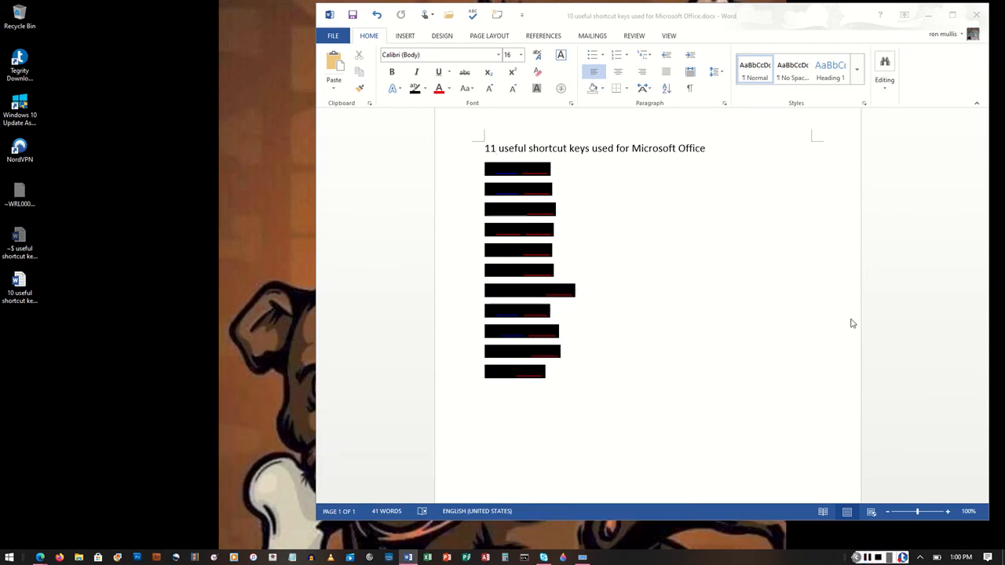